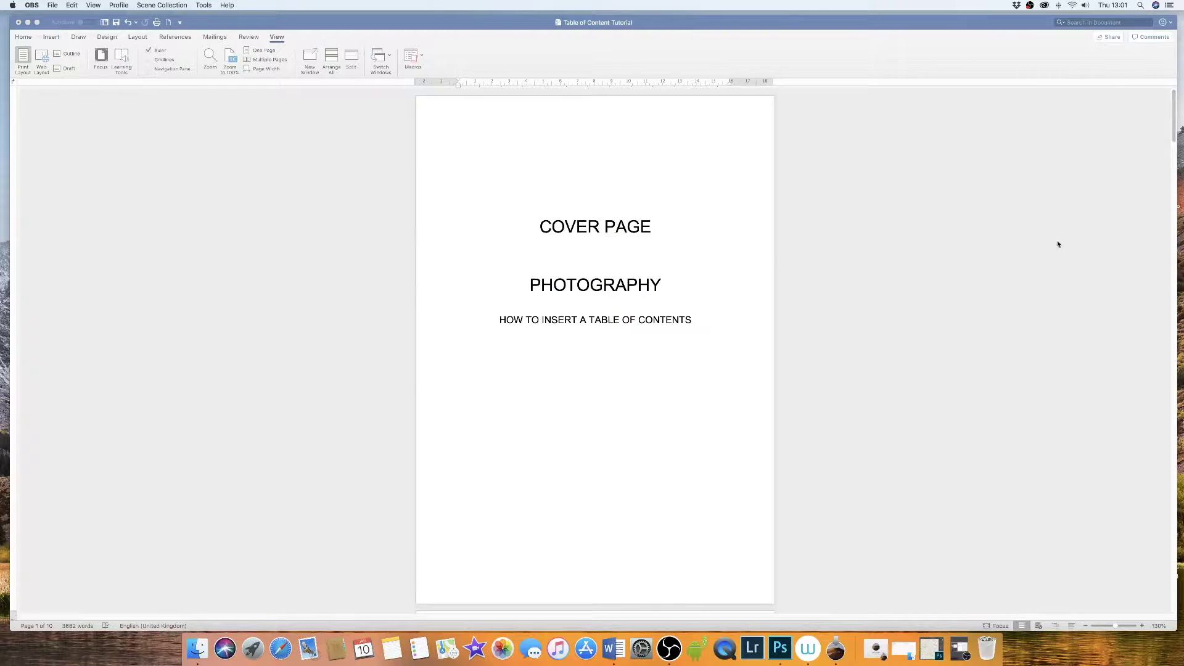
Step: Switch to Multiple Pages view and zoom out until all ten pages show side by side
left_click(267, 61)
left_click(267, 61)
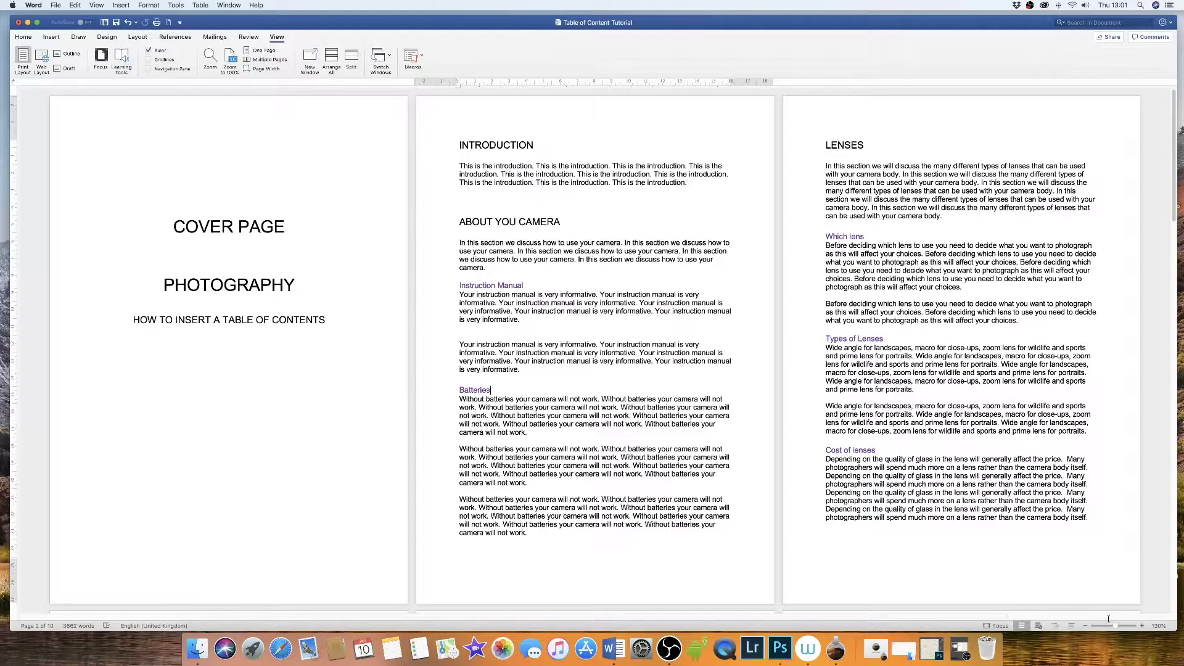
left_click_drag(1115, 628, 1106, 629)
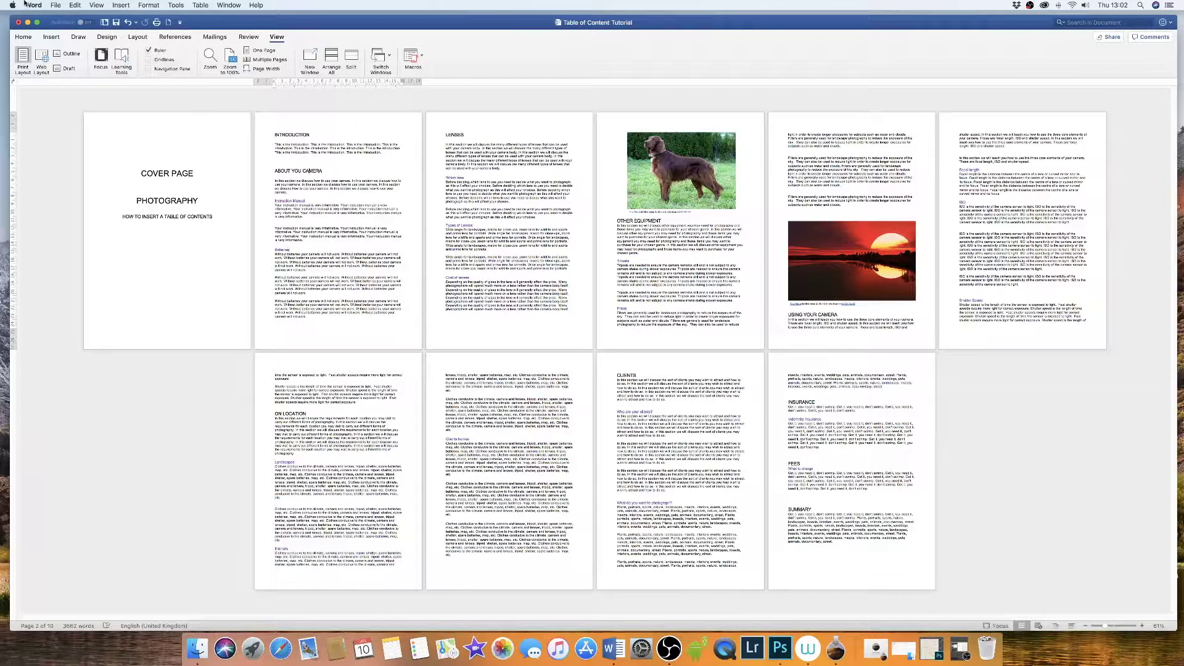
Step: Add bottom-of-page, centre-aligned page numbers with no number on the first page
left_click(51, 38)
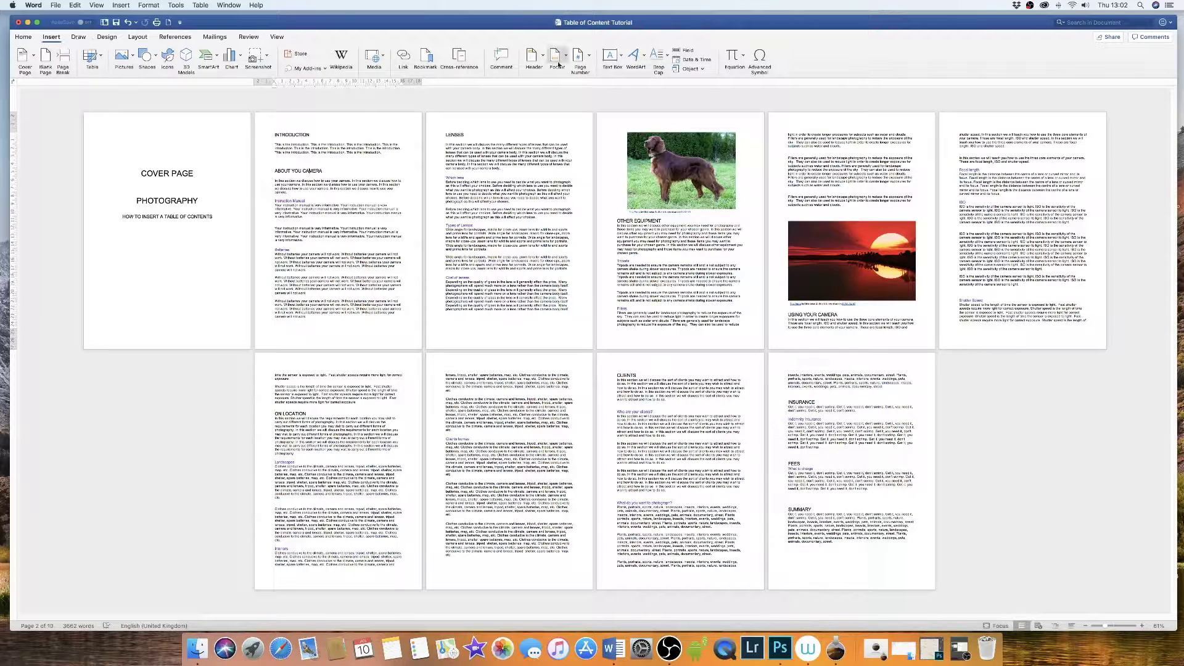
left_click(590, 58)
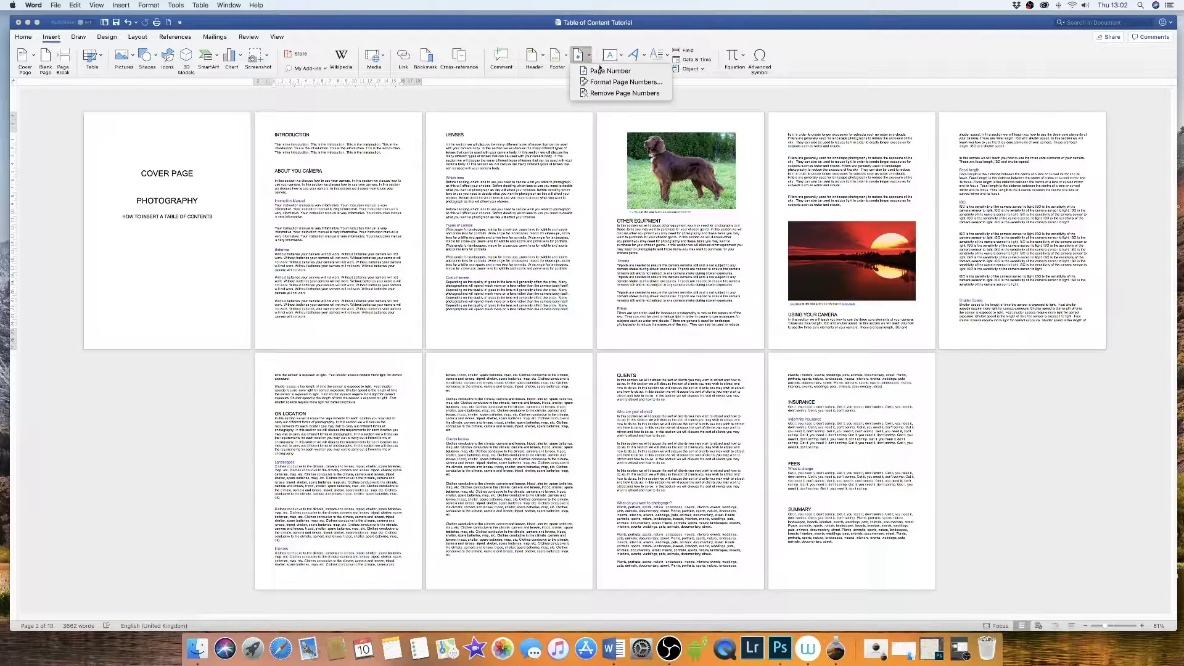
left_click(603, 72)
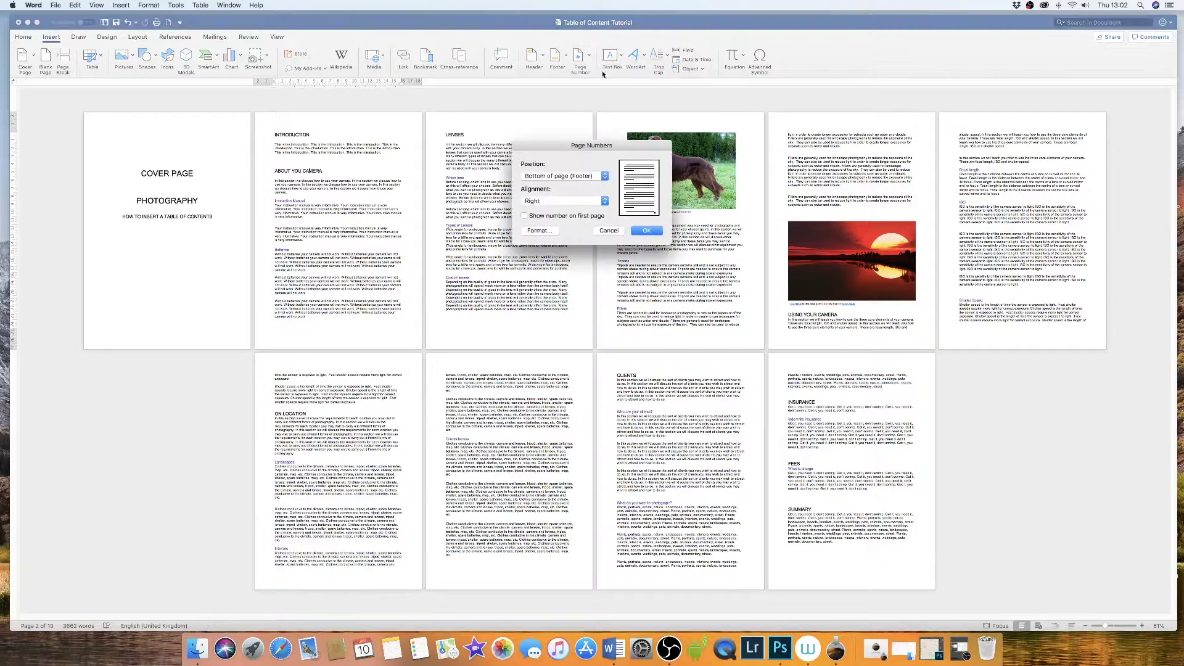
left_click(539, 178)
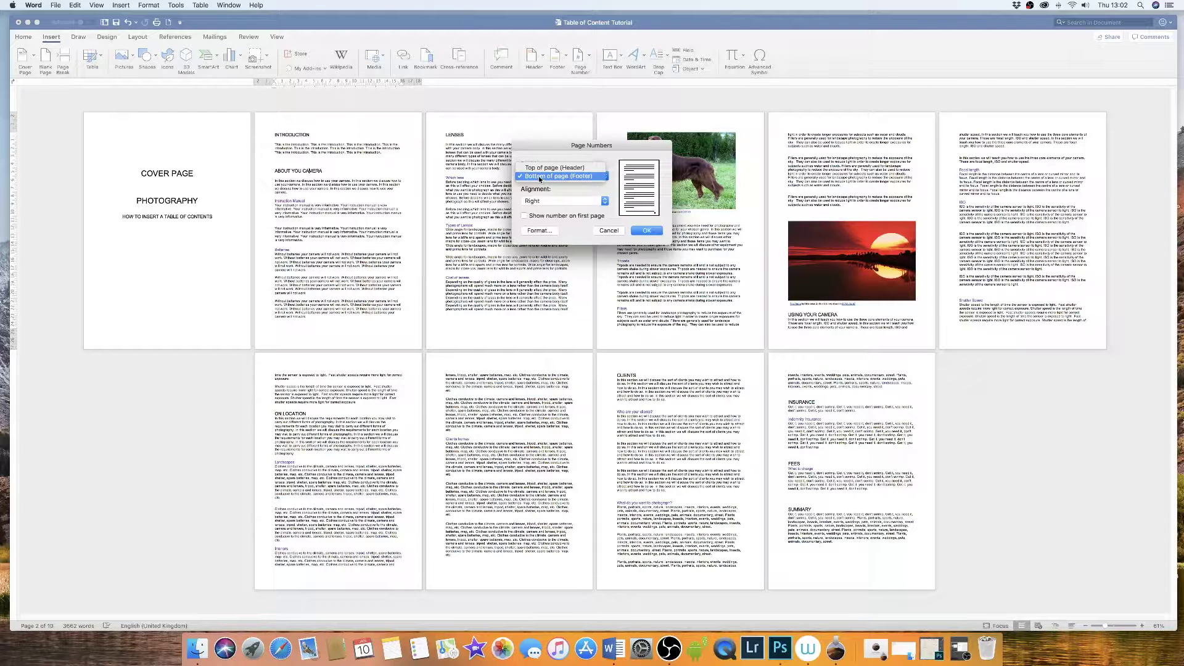
left_click(539, 179)
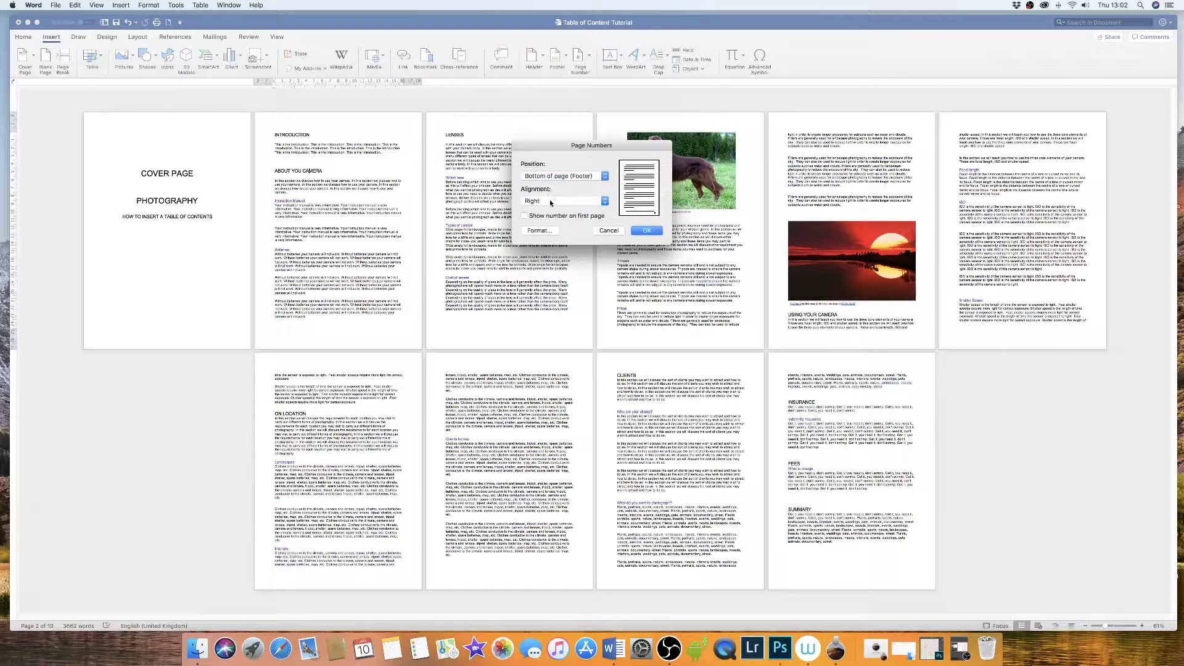
left_click(551, 202)
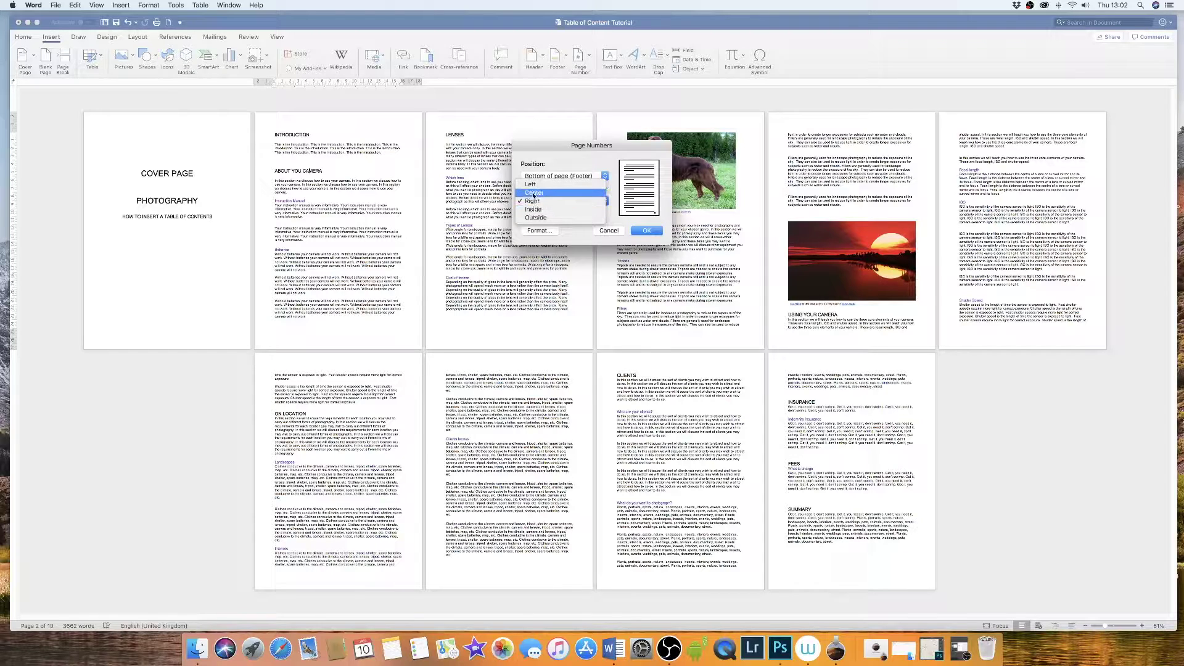
left_click(534, 193)
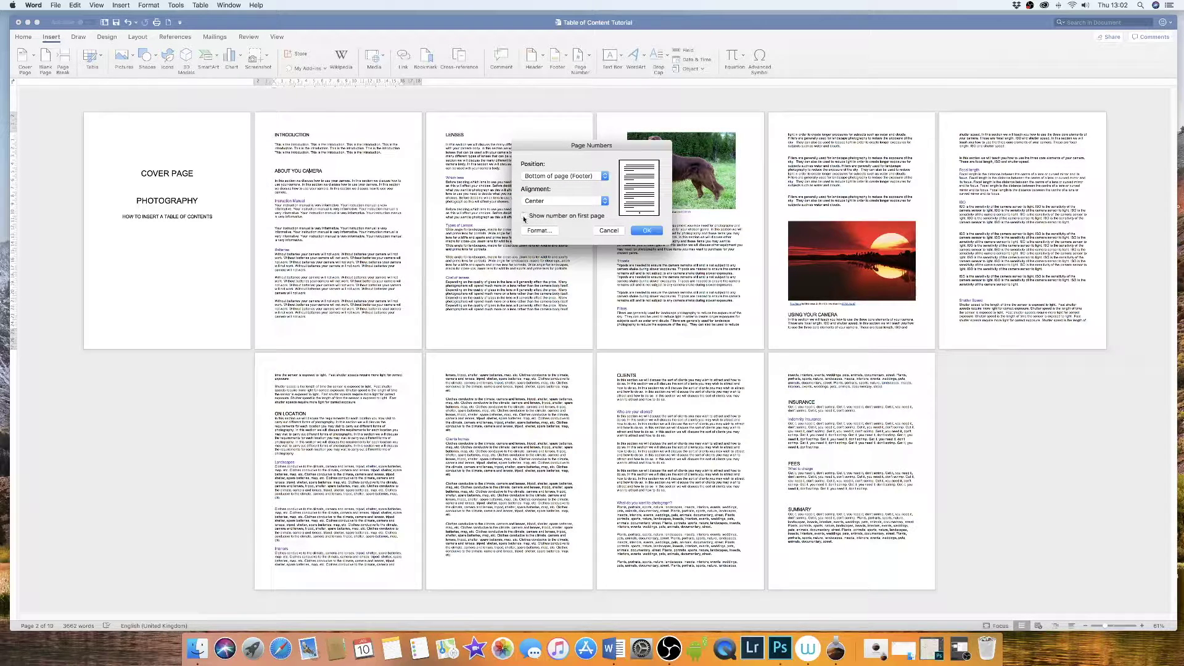
left_click(525, 217)
left_click(524, 216)
left_click(647, 231)
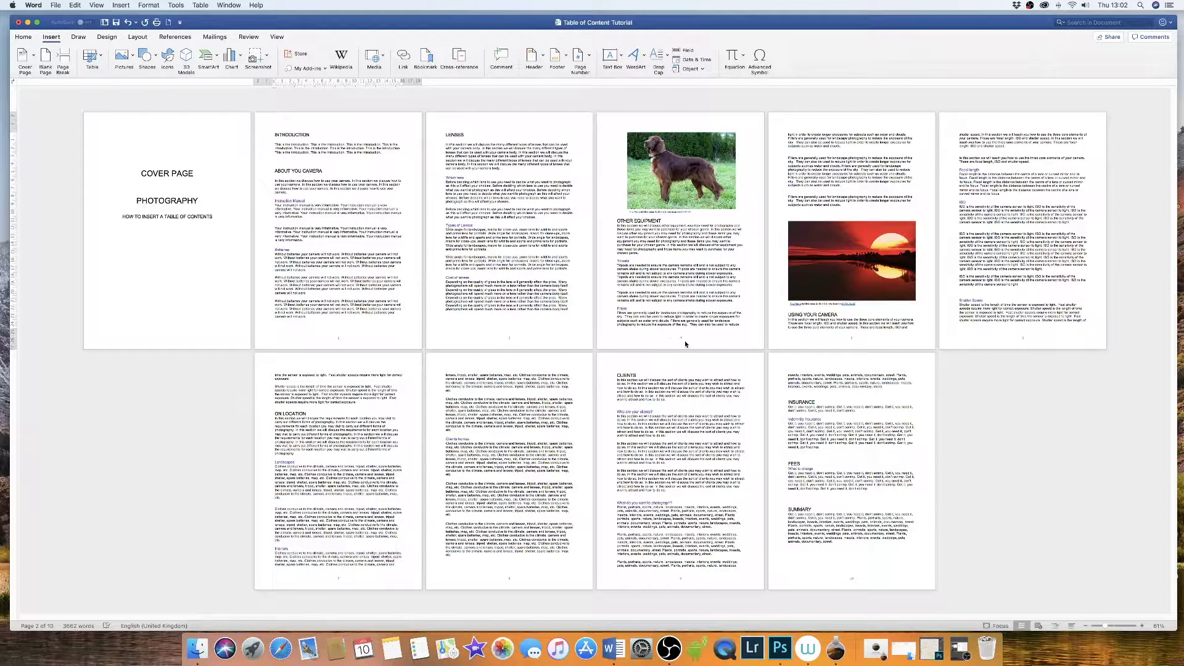
double_click(338, 341)
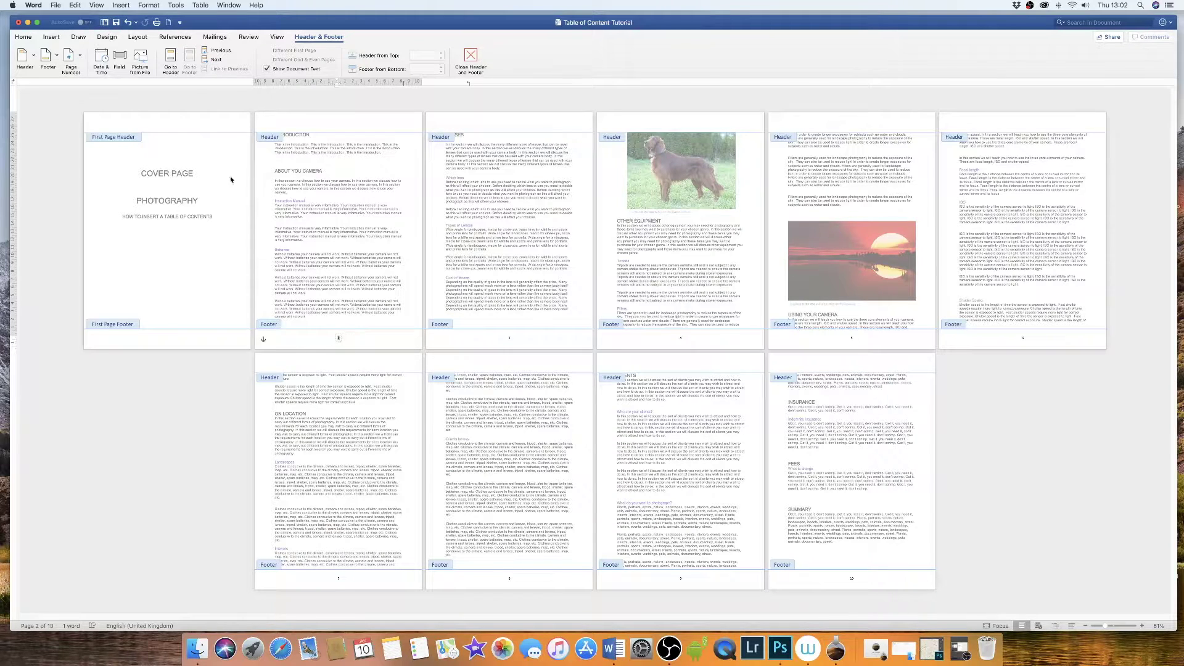
Step: Enlarge the footer page numbers four font sizes, set them in Arial, and return to the body
left_click(21, 39)
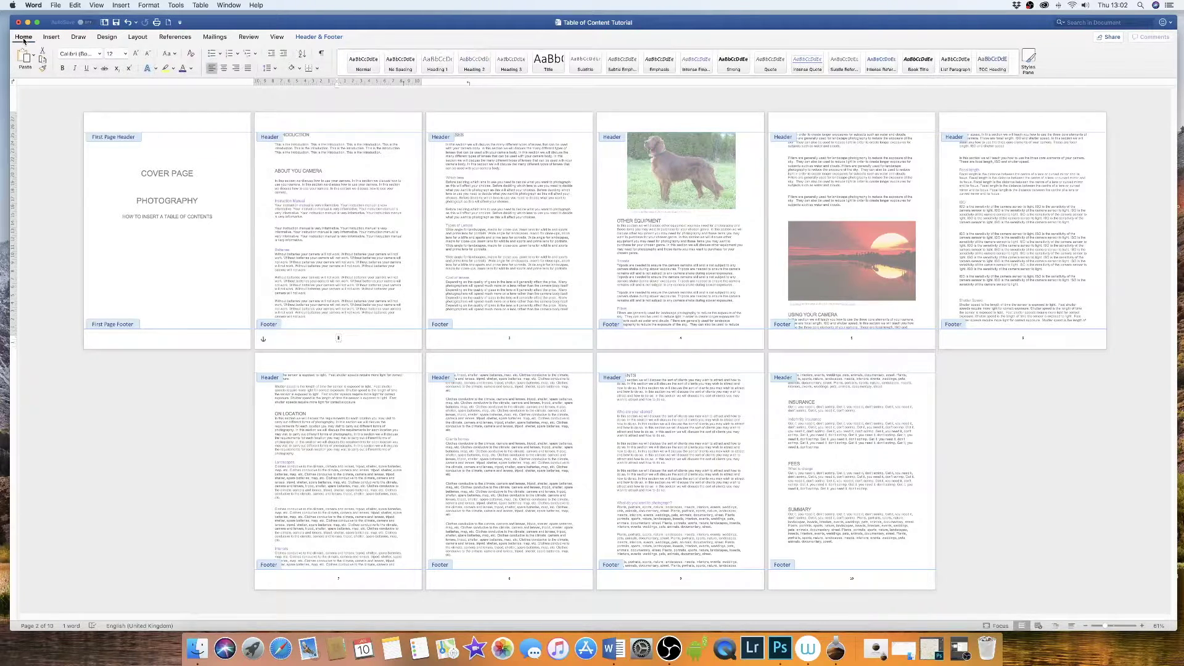
left_click(136, 55)
left_click(137, 54)
left_click(137, 55)
left_click(136, 55)
left_click(100, 54)
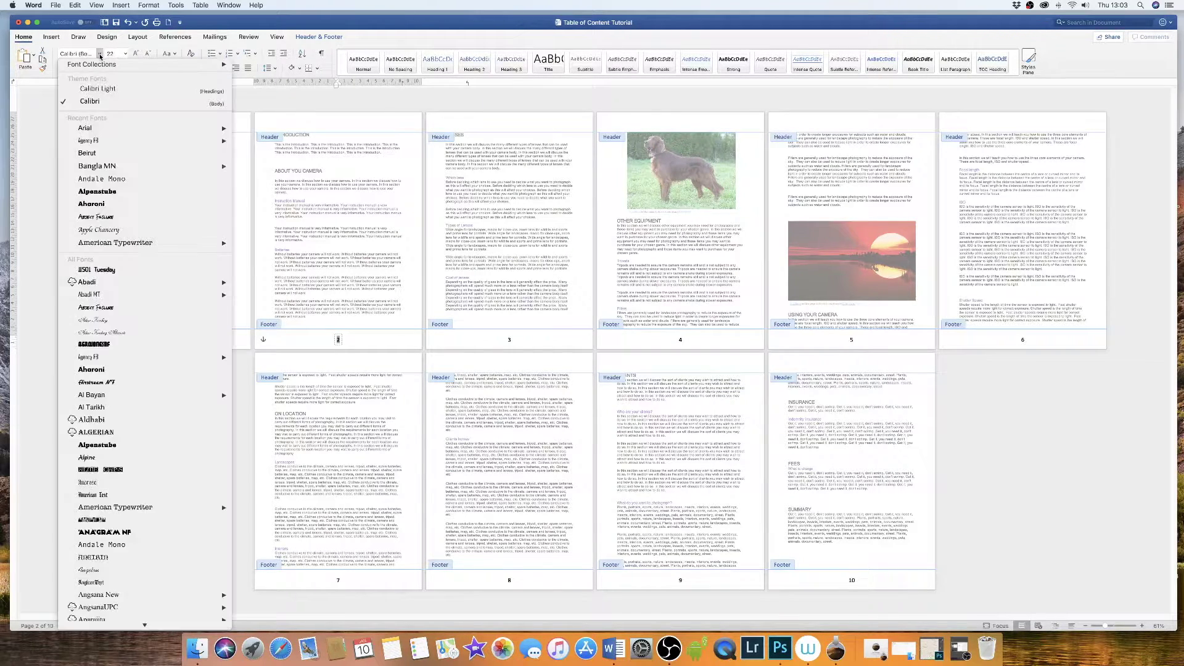
left_click(97, 126)
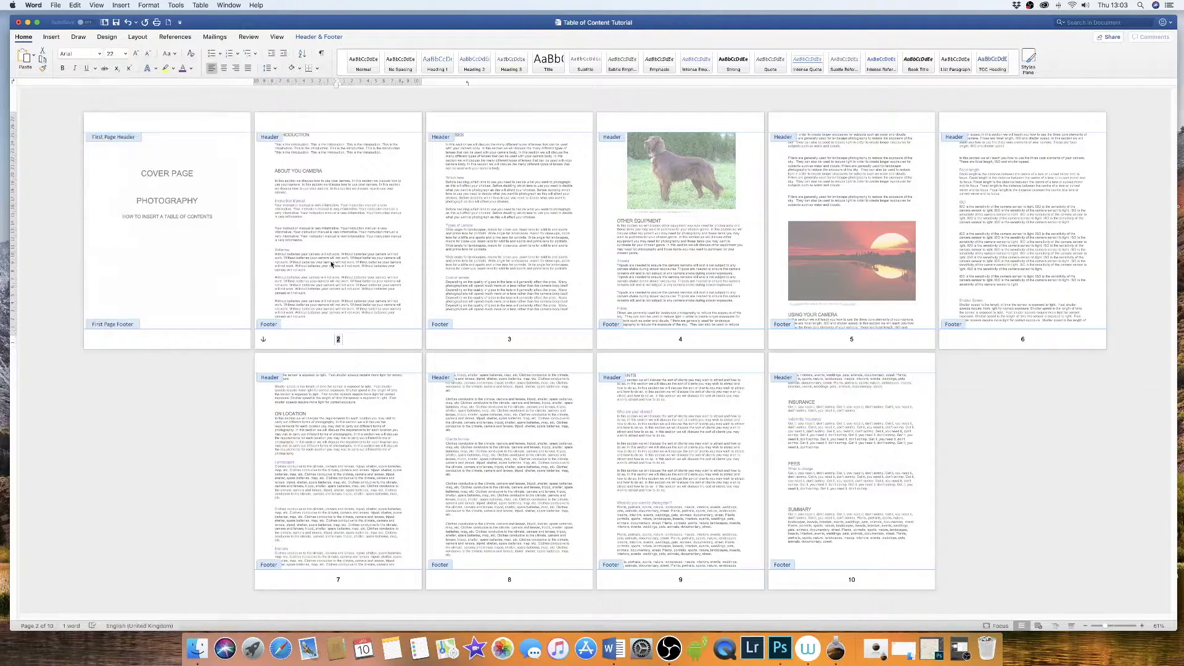
double_click(368, 226)
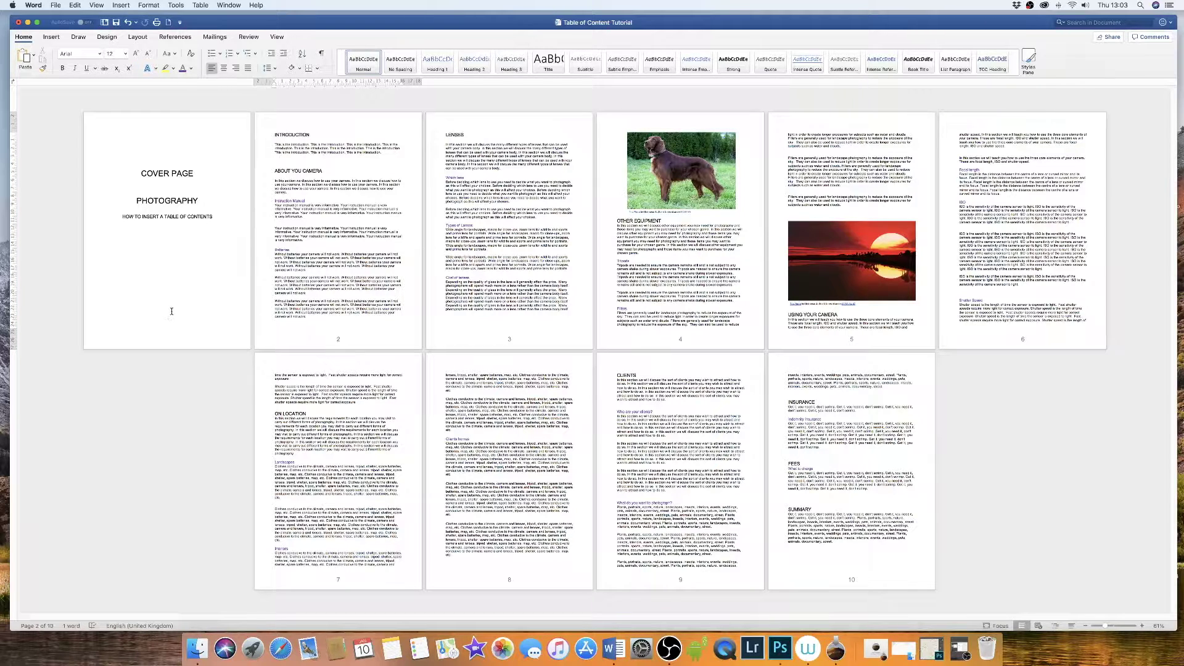
Step: Insert a page break after the cover page to create a blank page 2
left_click(171, 301)
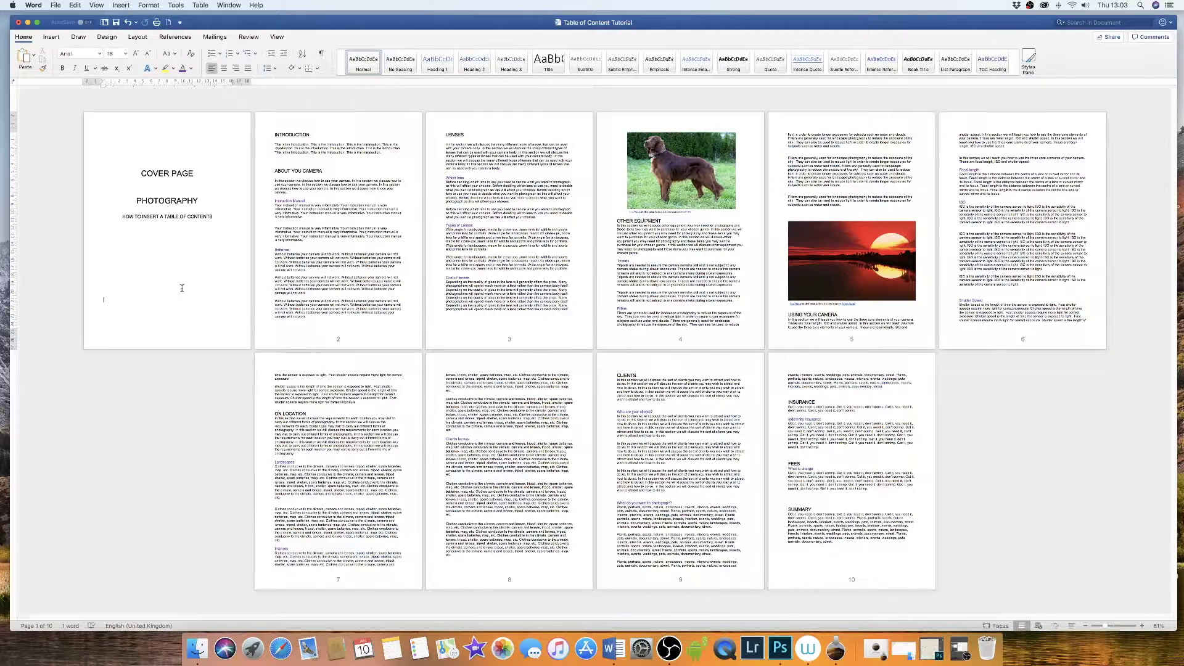
left_click(59, 39)
left_click(62, 59)
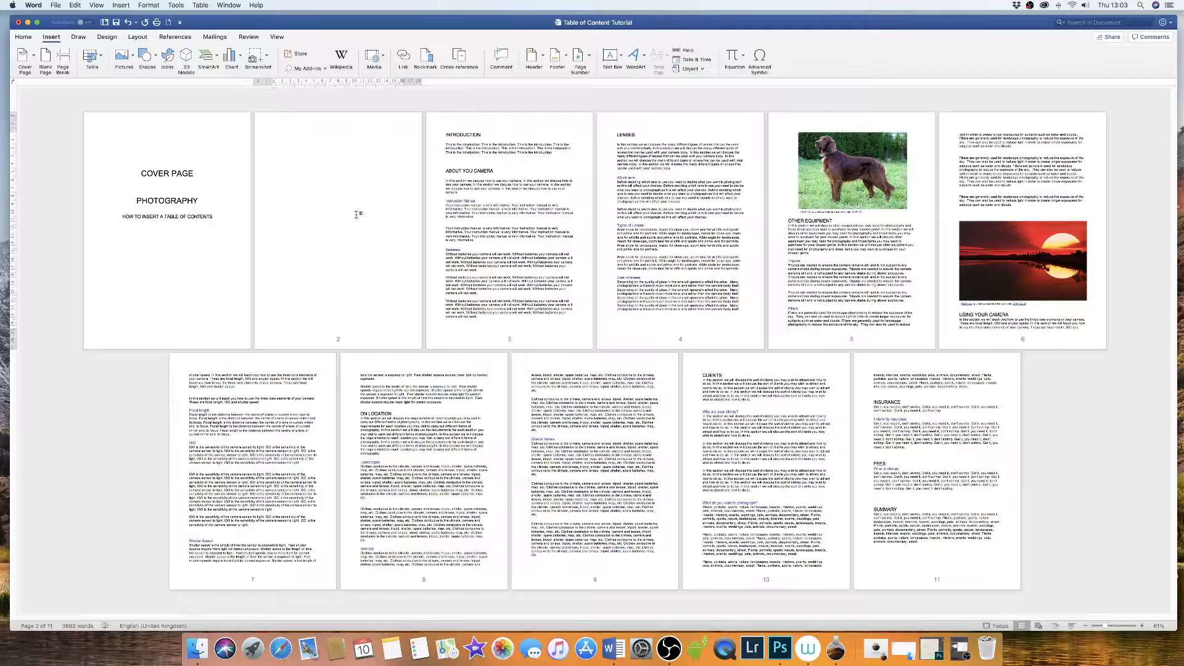
Step: Select the INTRODUCTION heading text
left_click(481, 134)
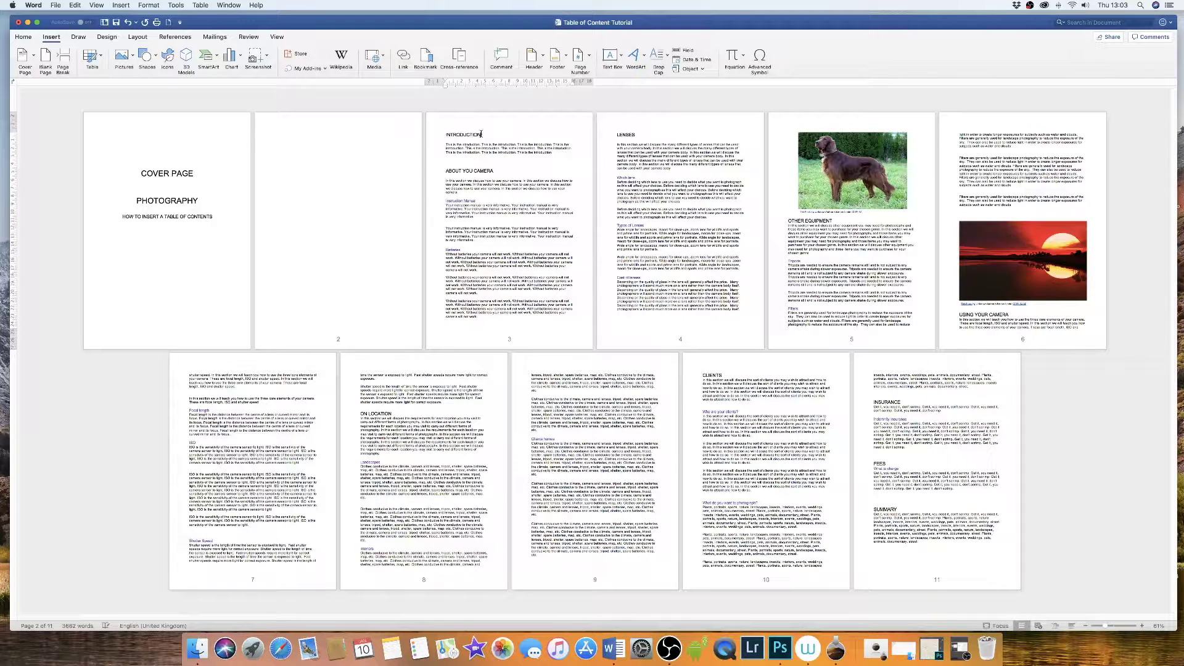
left_click_drag(481, 133, 448, 134)
left_click(23, 37)
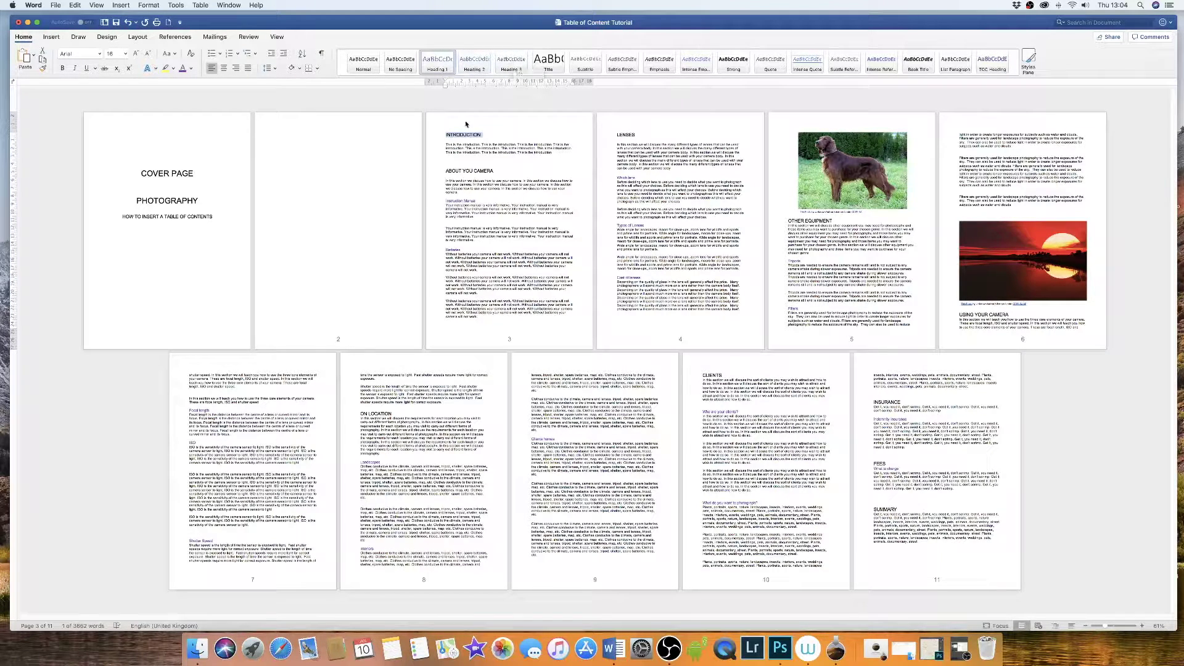
Step: Multi-select INTRODUCTION through SUMMARY plus USING YOUR CAMERA and apply Heading 1
left_click(485, 136)
left_click_drag(447, 136, 484, 137)
left_click_drag(494, 171, 455, 172)
left_click_drag(635, 134, 619, 135)
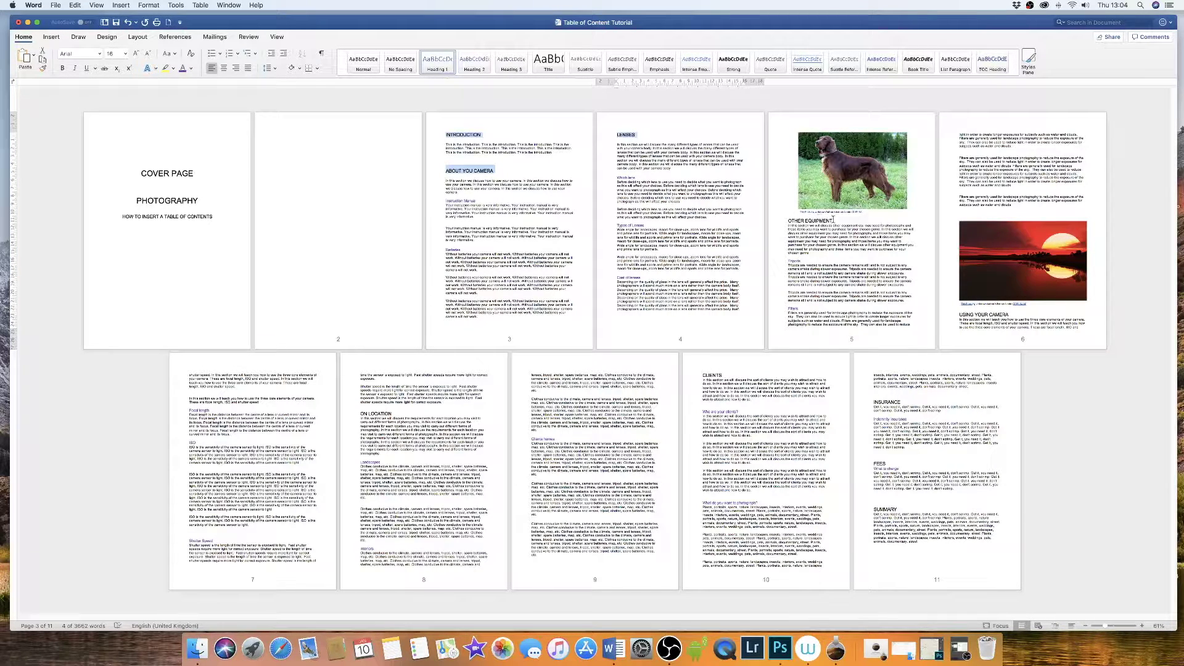
mouse_move(833, 220)
left_mouse_down()
mouse_move(795, 220)
mouse_move(814, 221)
left_mouse_up()
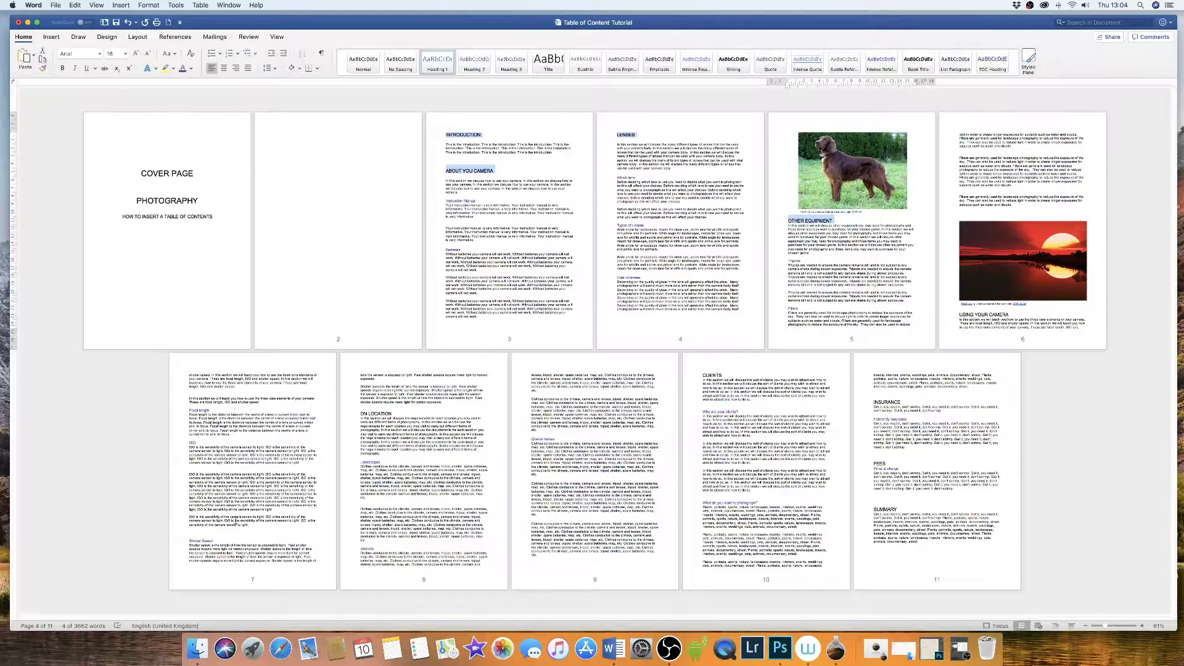
left_click_drag(402, 413, 361, 414)
left_click_drag(723, 375, 702, 375)
left_click_drag(902, 402, 874, 402)
left_click_drag(886, 464, 873, 463)
left_click_drag(898, 509, 874, 509)
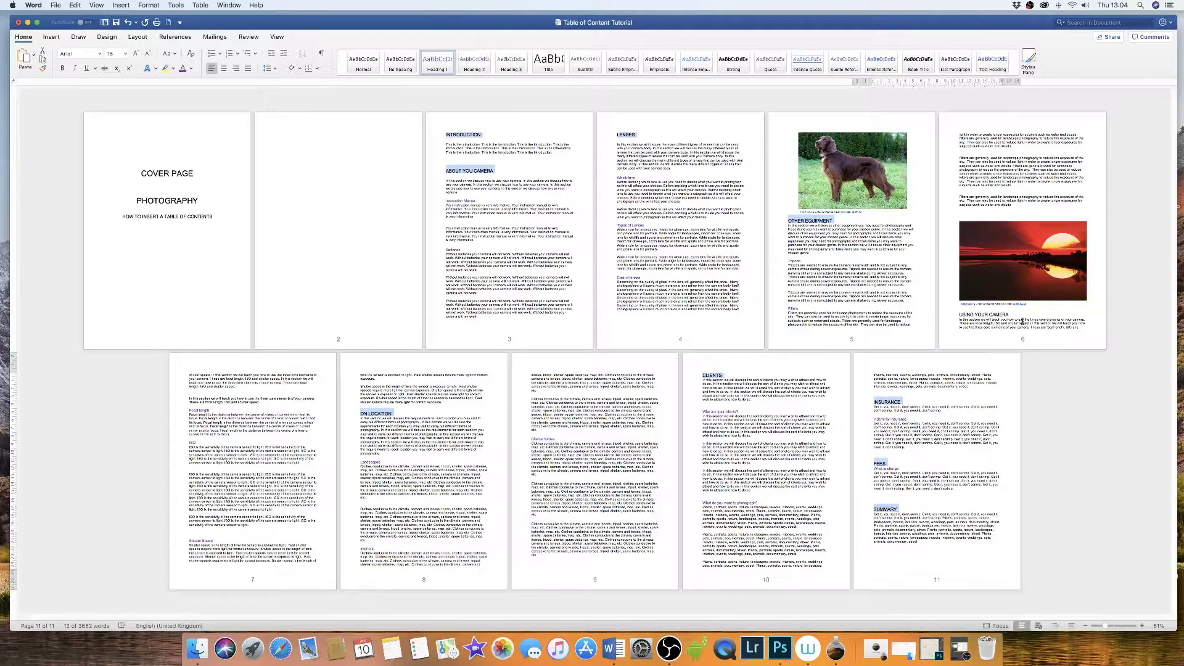
left_click_drag(1009, 315, 958, 315)
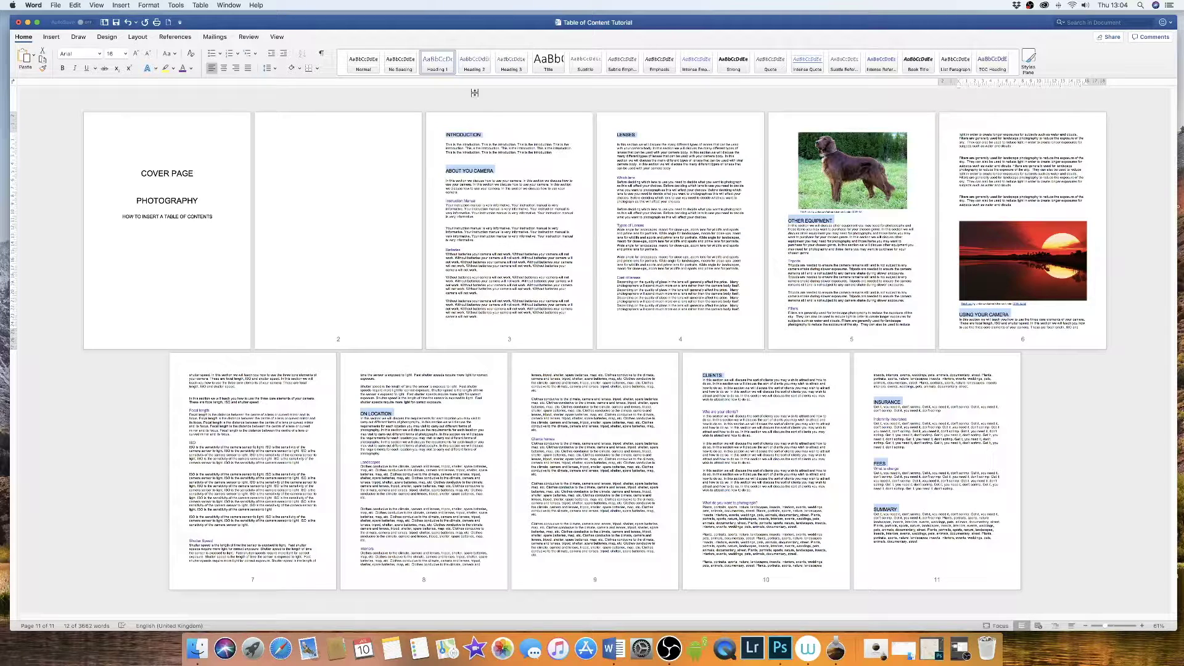
left_click(438, 65)
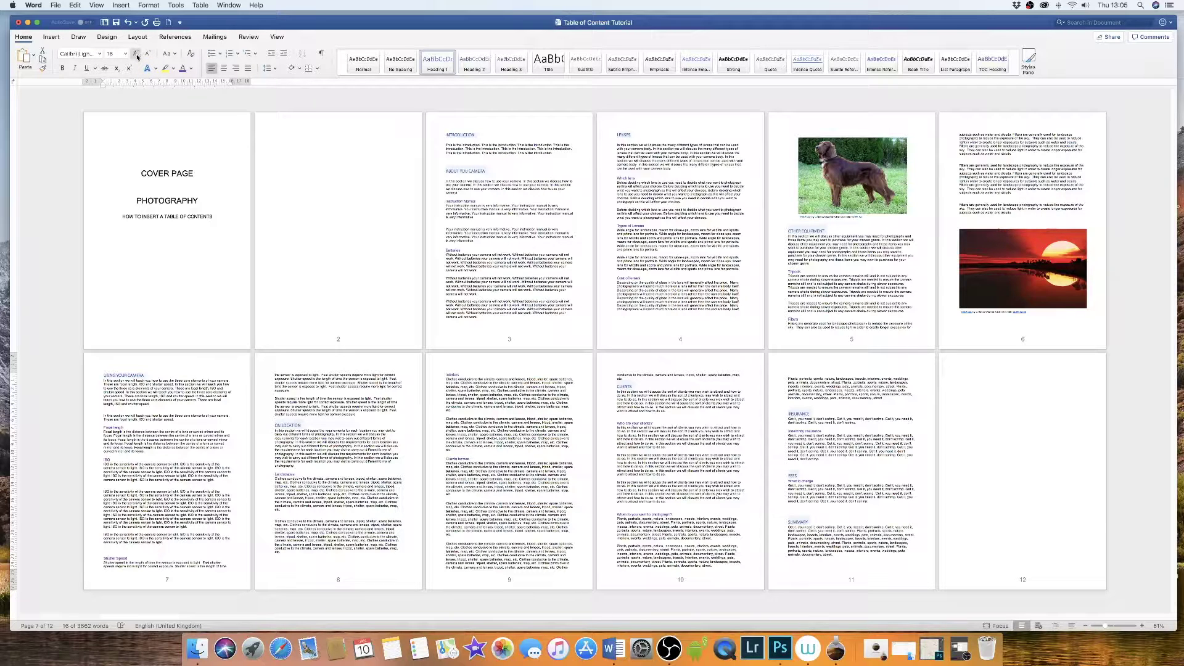
Step: Format the Heading 1 headings with Automatic colour, 18 pt size and Arial font
left_click(191, 70)
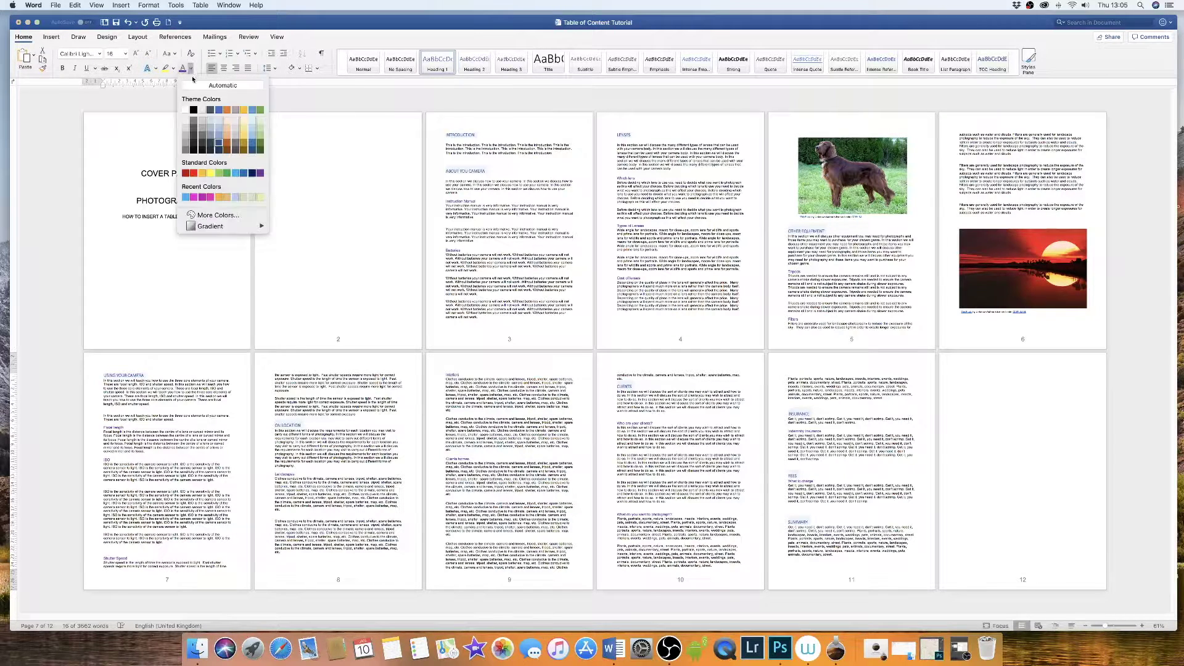
left_click(202, 87)
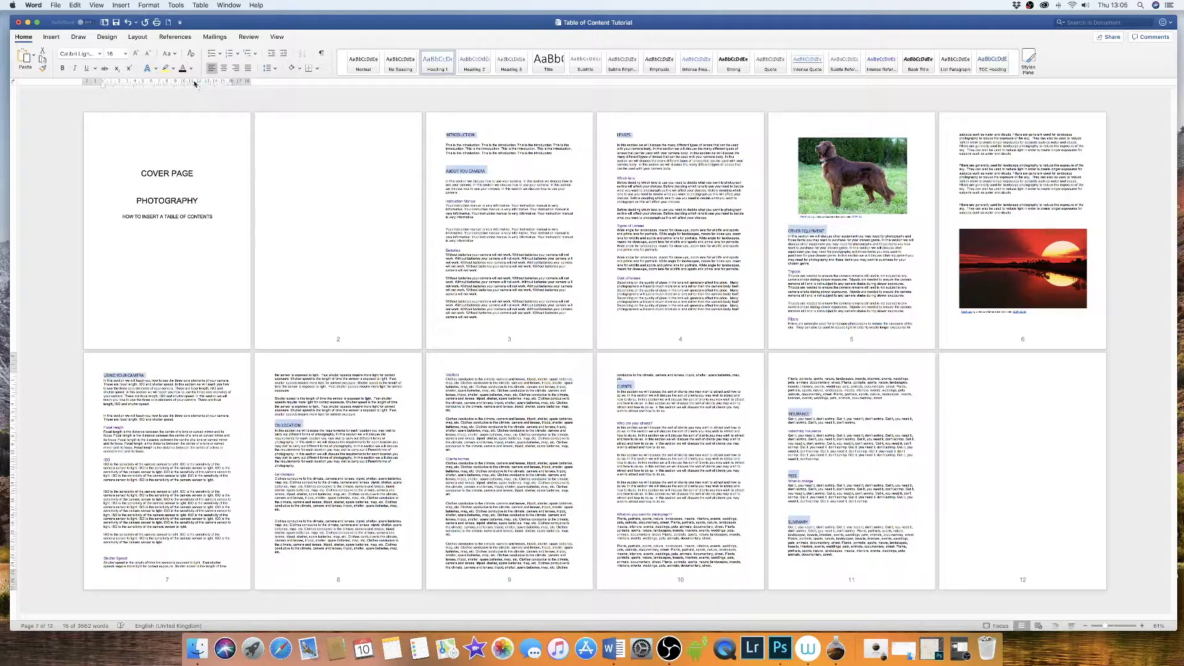
left_click(136, 54)
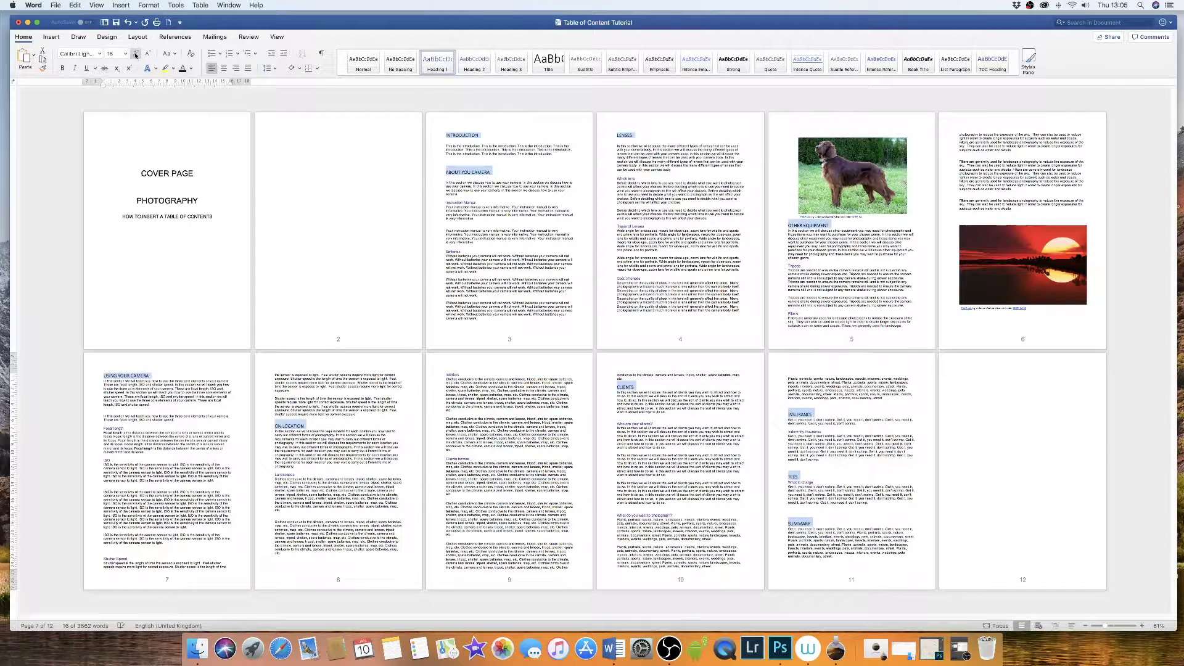
left_click(100, 55)
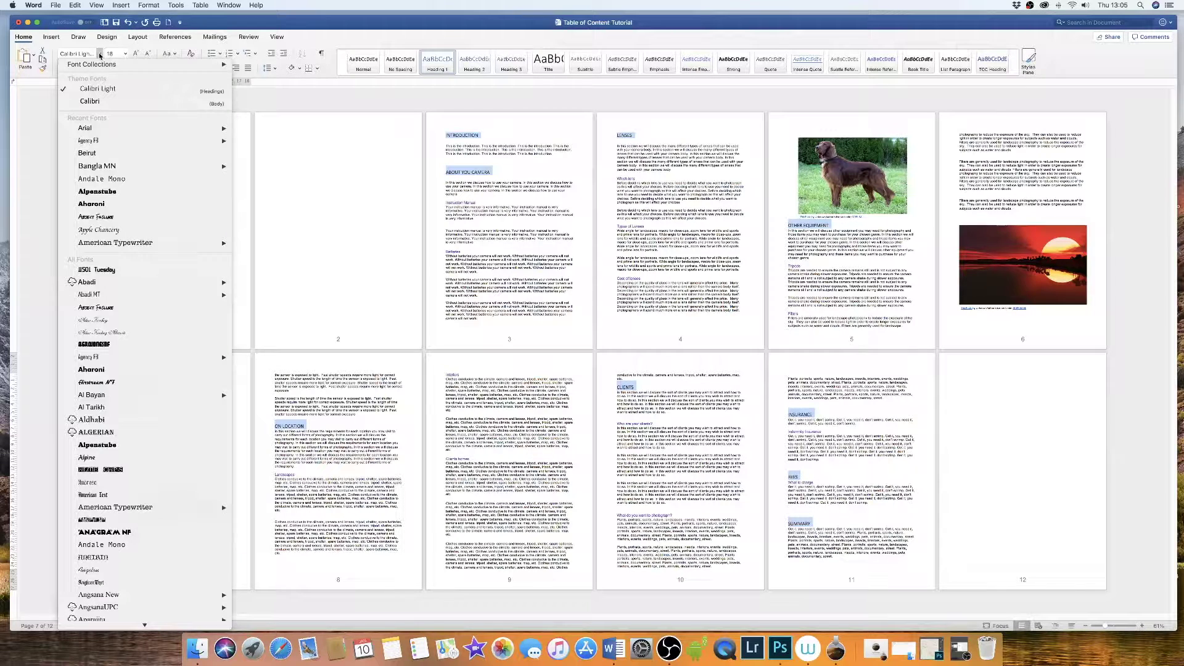
left_click(84, 128)
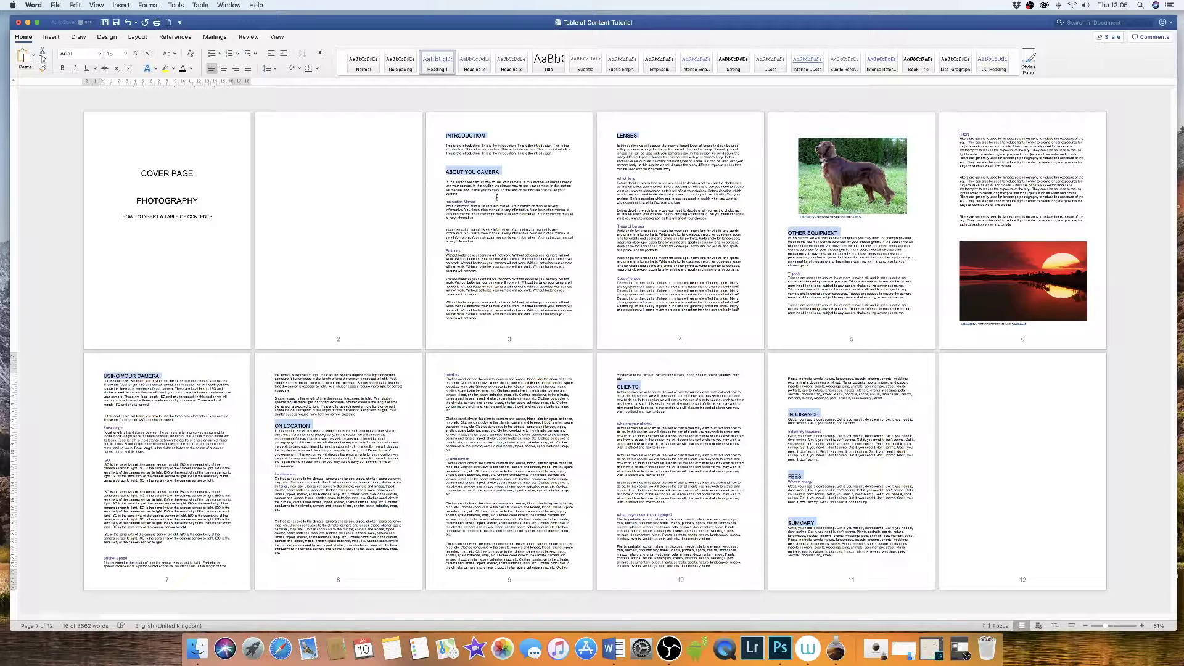
left_click(478, 202)
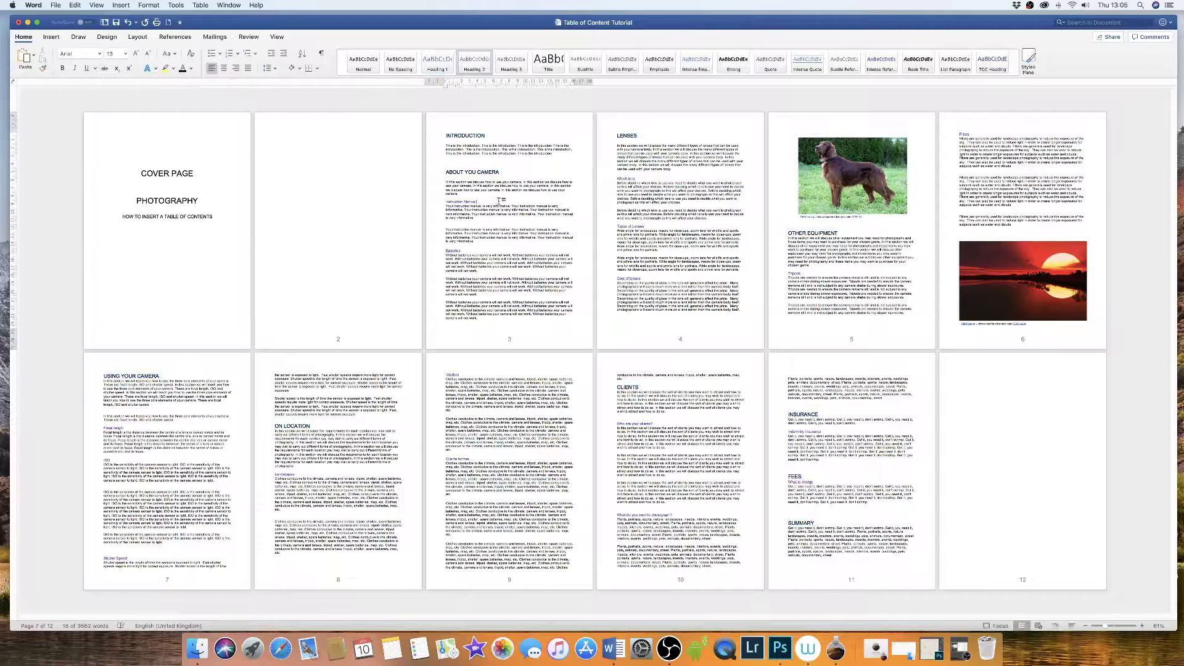
Step: Apply Heading 2 to the subheadings and format them Automatic colour, 14 pt Arial
left_click(462, 209)
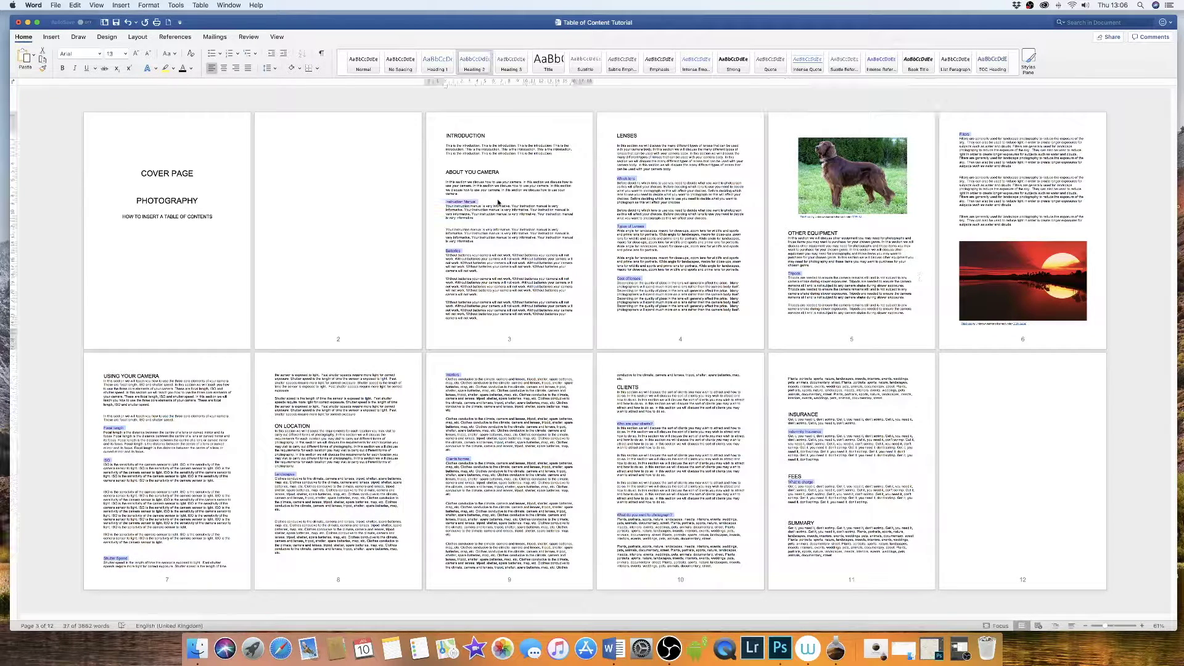
left_click(479, 62)
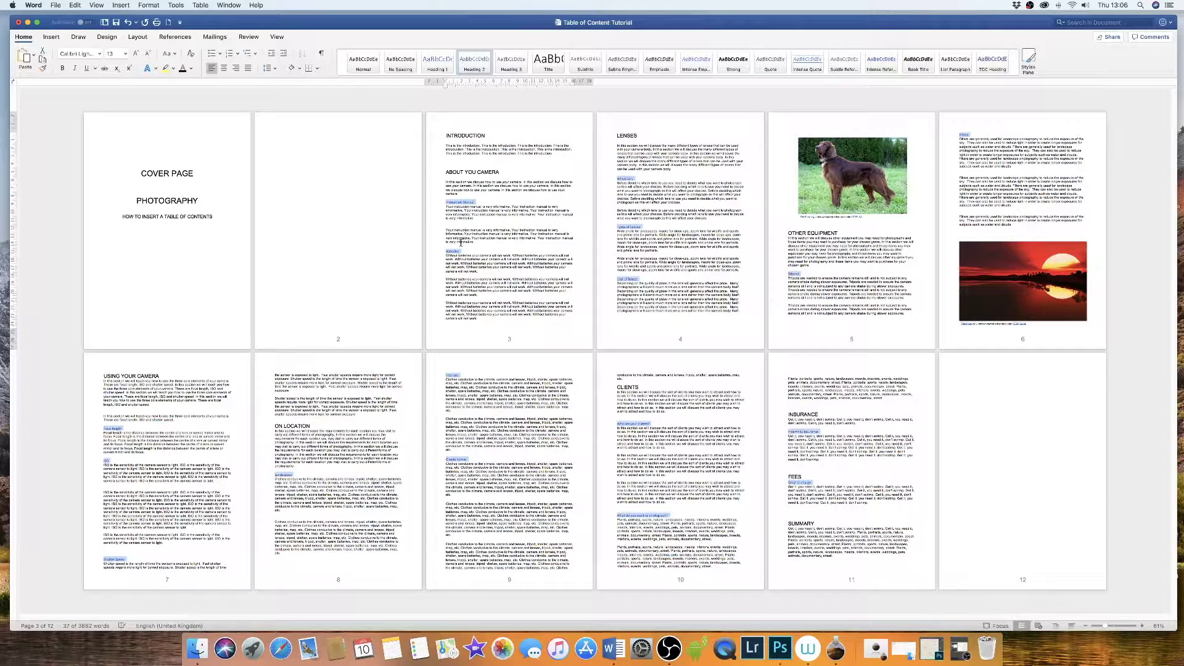
left_click(191, 68)
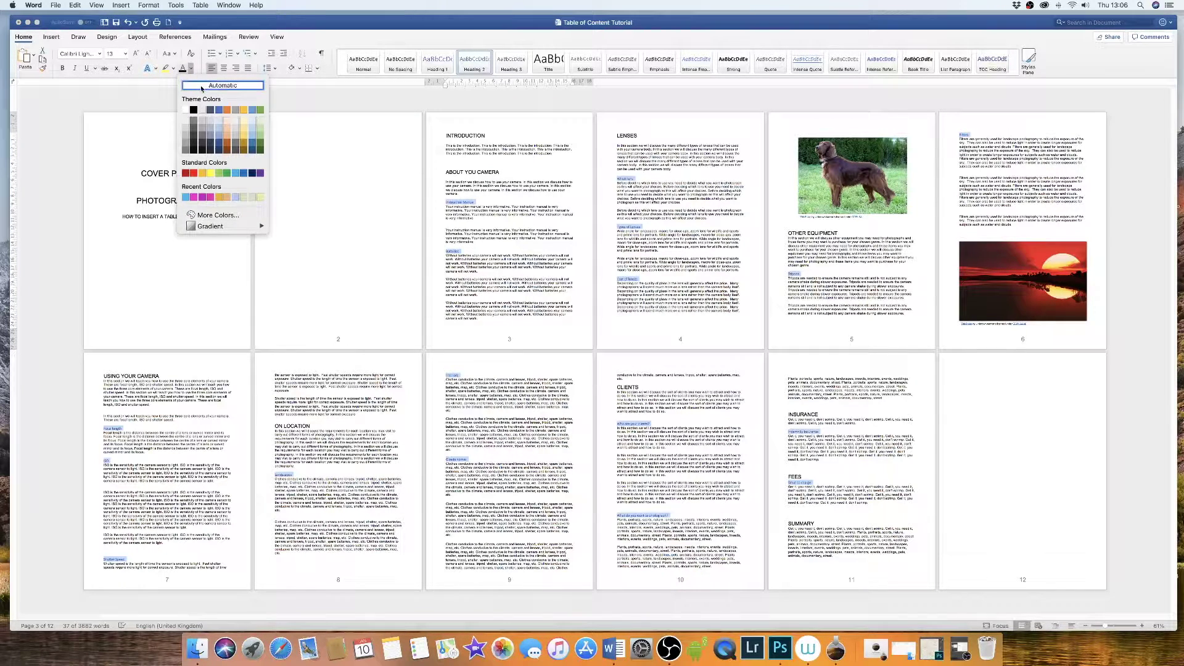
left_click(201, 88)
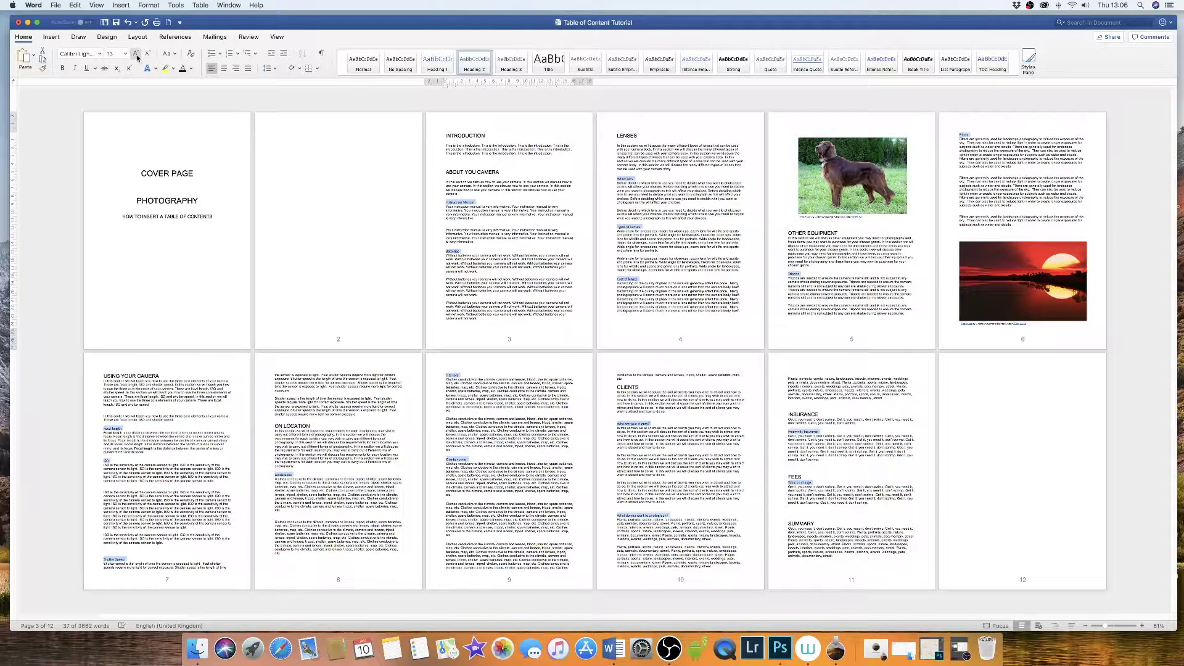
left_click(136, 55)
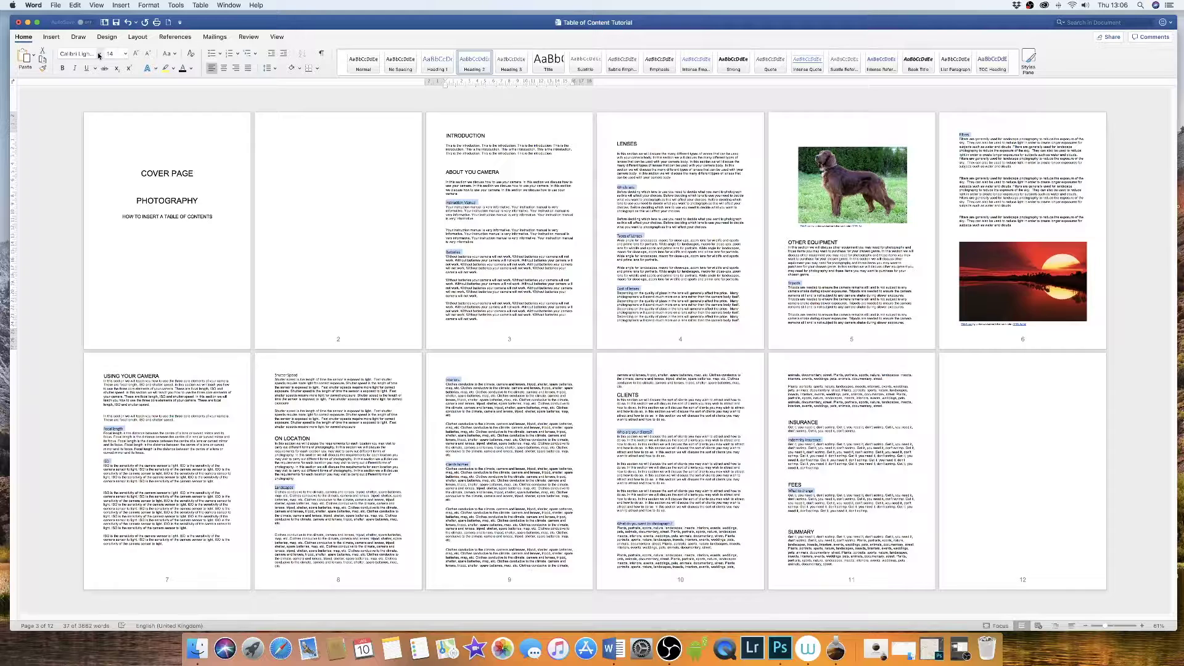
left_click(99, 54)
left_click(100, 131)
left_click(282, 135)
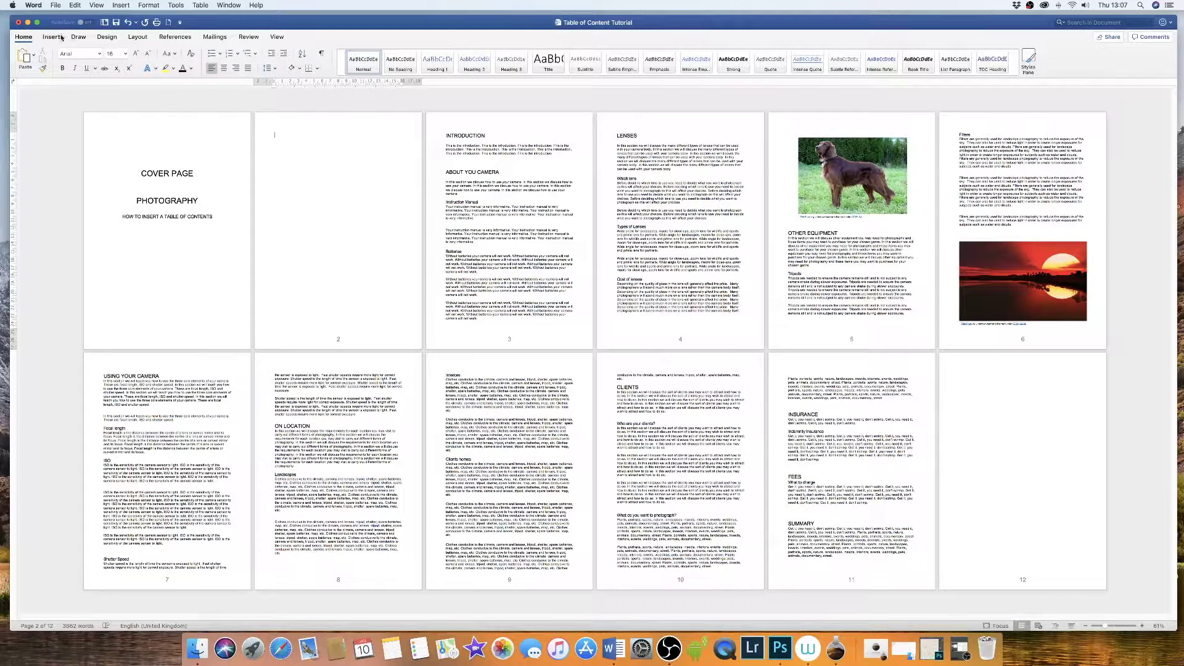
Step: Insert a Classic-style automatic table of contents from the References tab on page 2
left_click(173, 38)
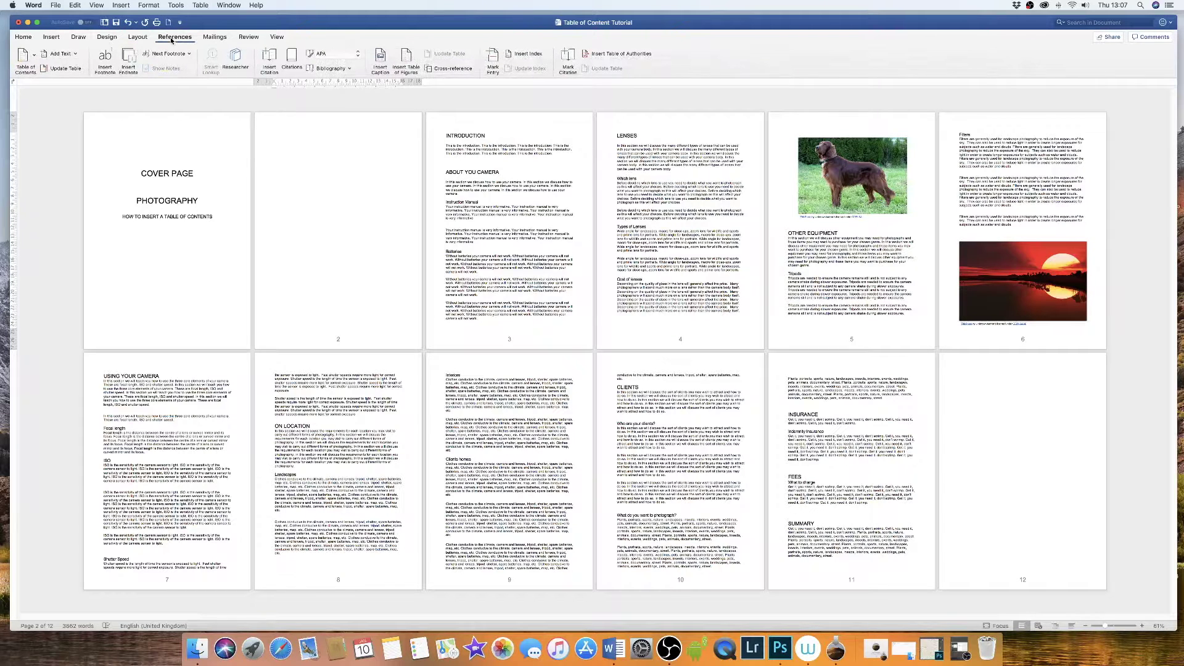
left_click(34, 57)
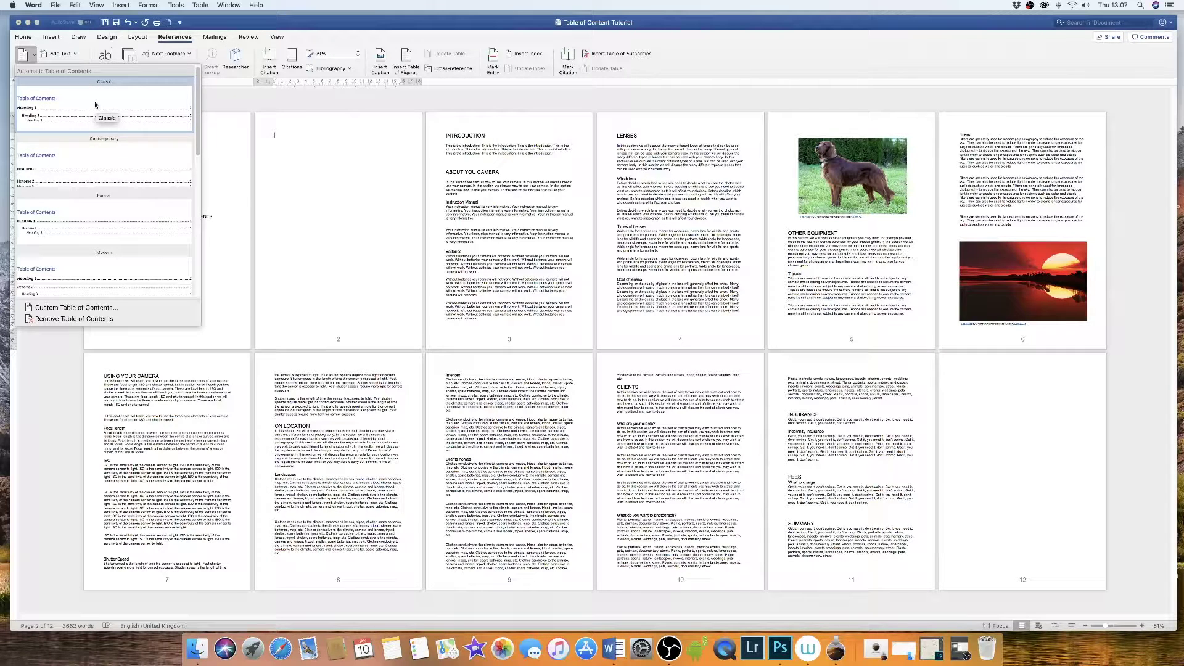
scroll(193, 264, "down", 5)
scroll(192, 263, "up", 5)
left_click(108, 105)
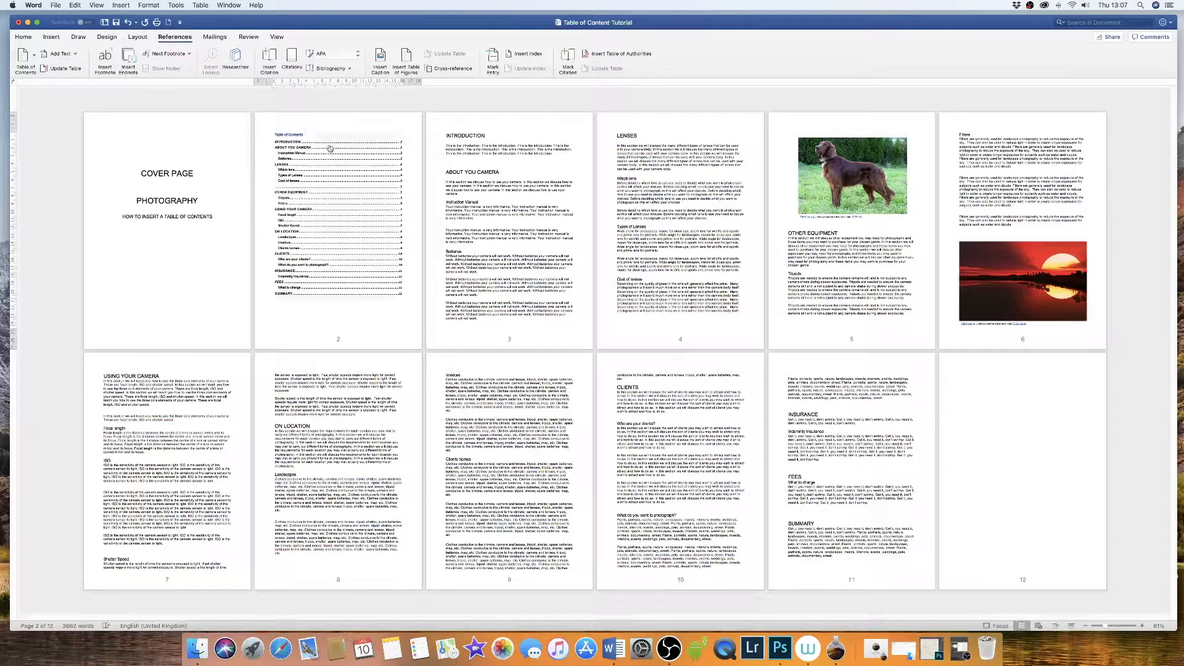
left_click(281, 145)
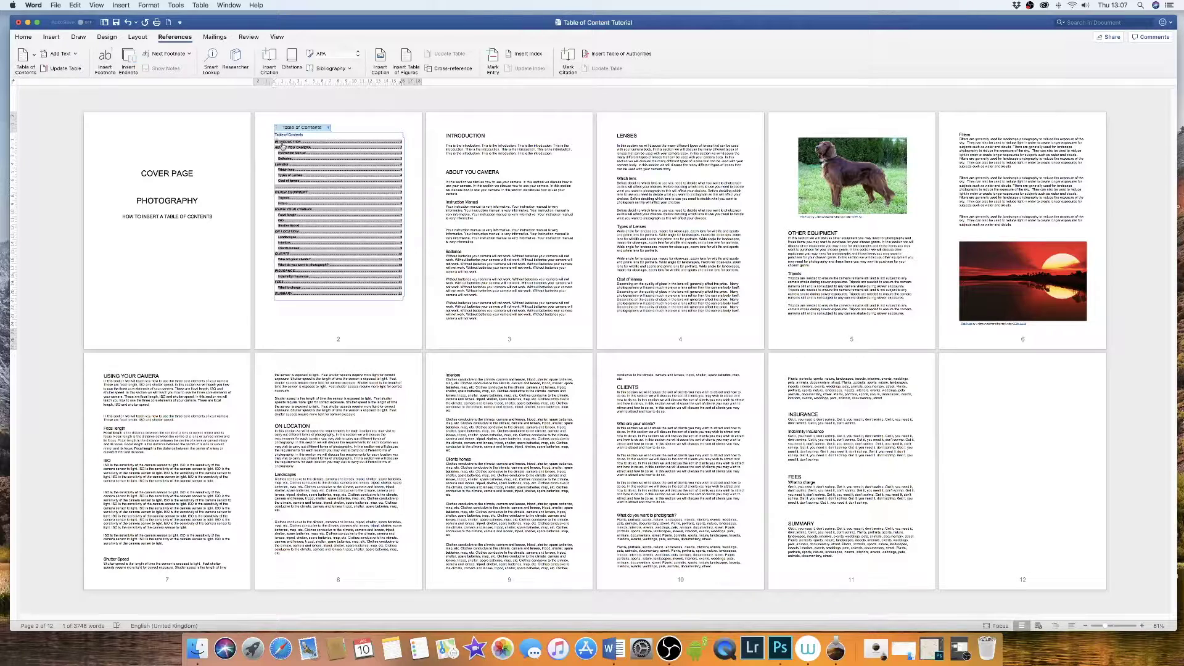
left_click(286, 323)
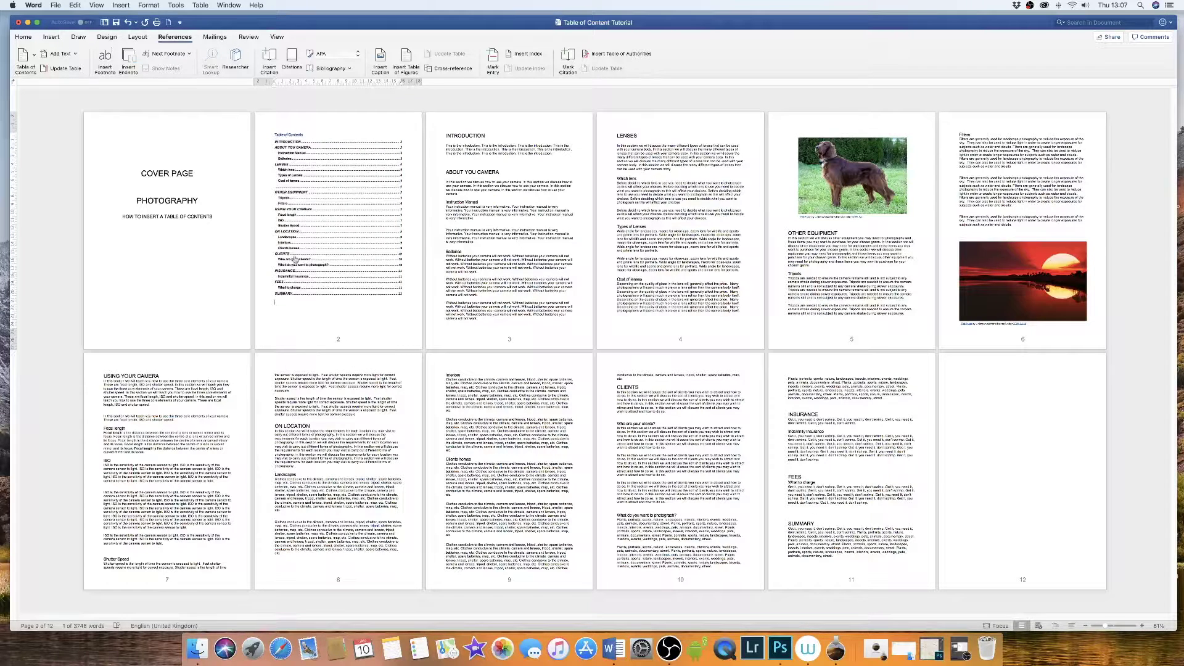
left_click(303, 157)
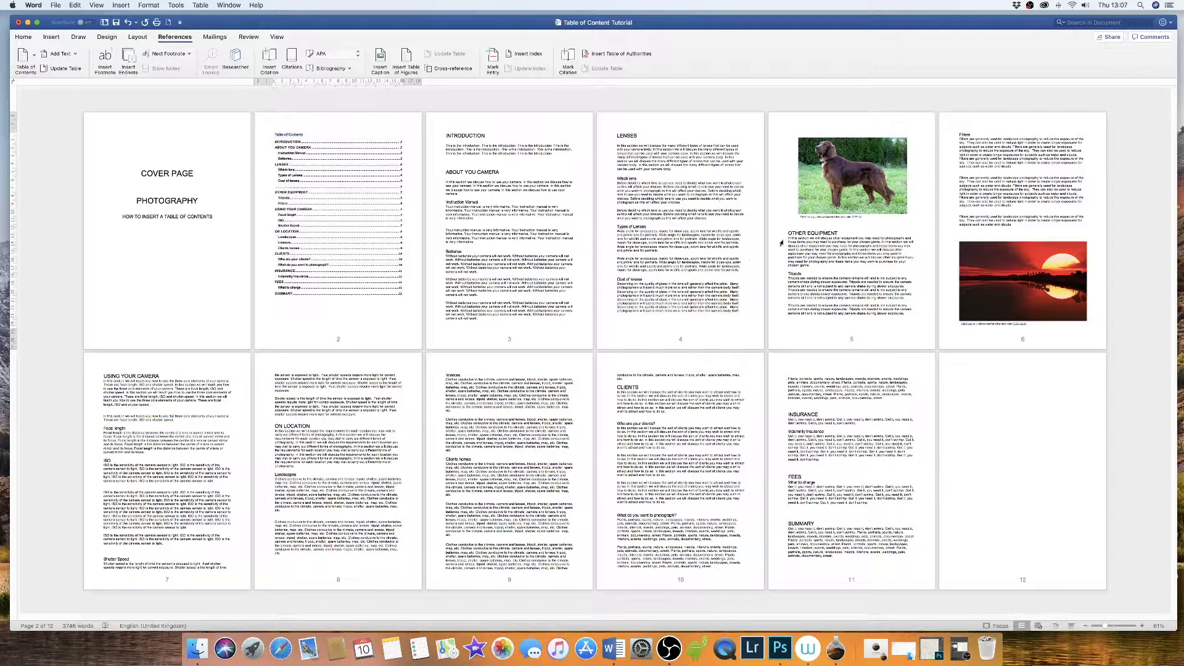
Step: Delete the dog photo on page 5 and the sunset photo on page 6
left_click(853, 186)
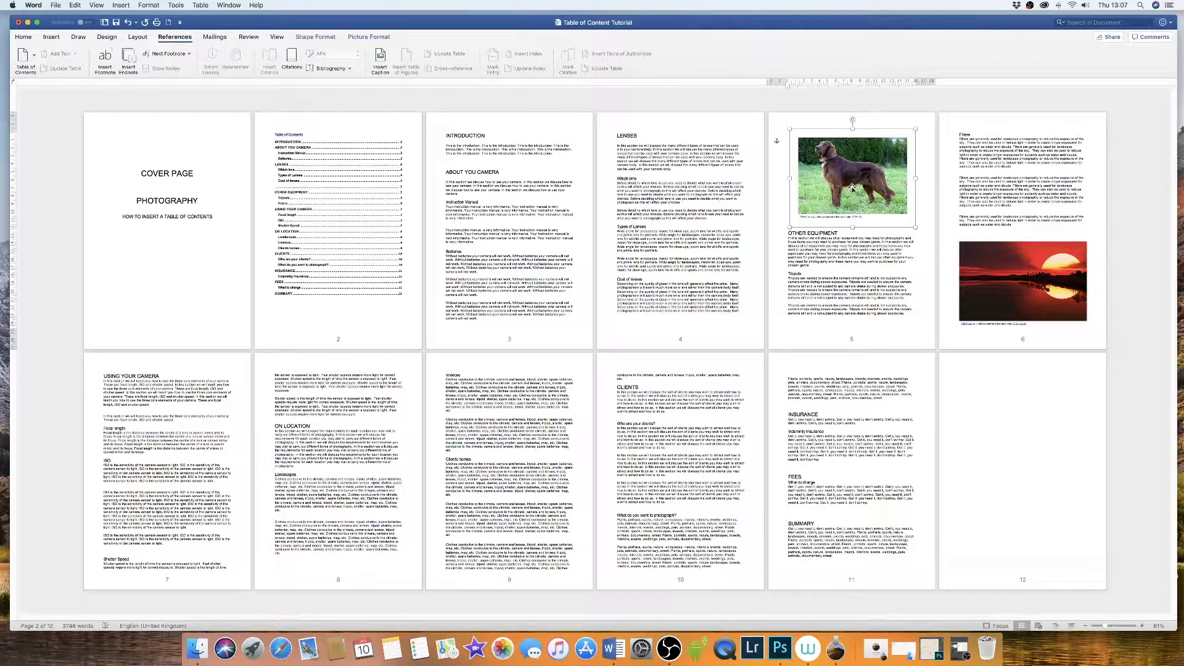
key("BackSpace")
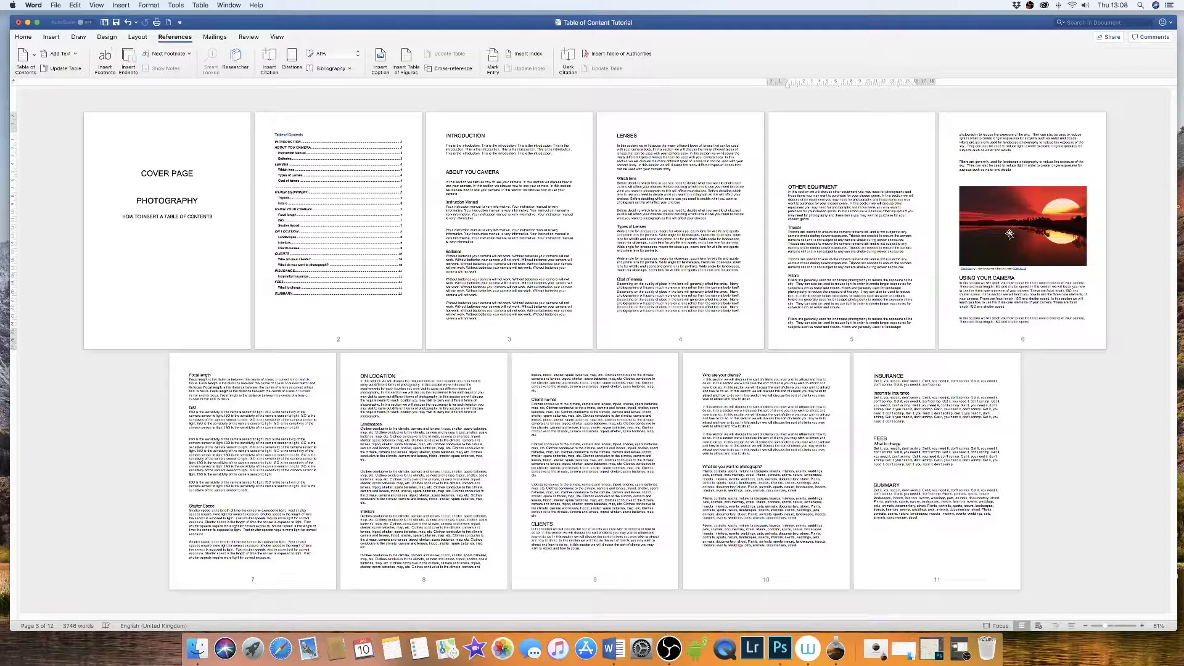
left_click(1009, 233)
key("BackSpace")
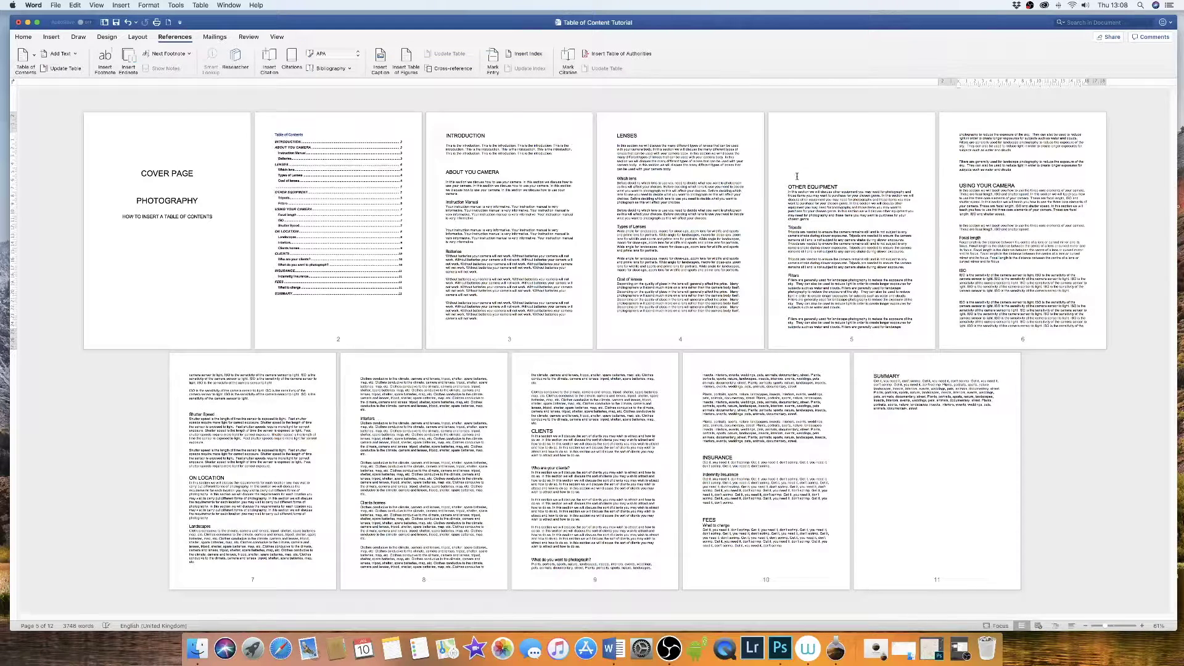
Step: Remove the empty lines above OTHER EQUIPMENT and USING YOUR CAMERA
key("BackSpace")
key("BackSpace")
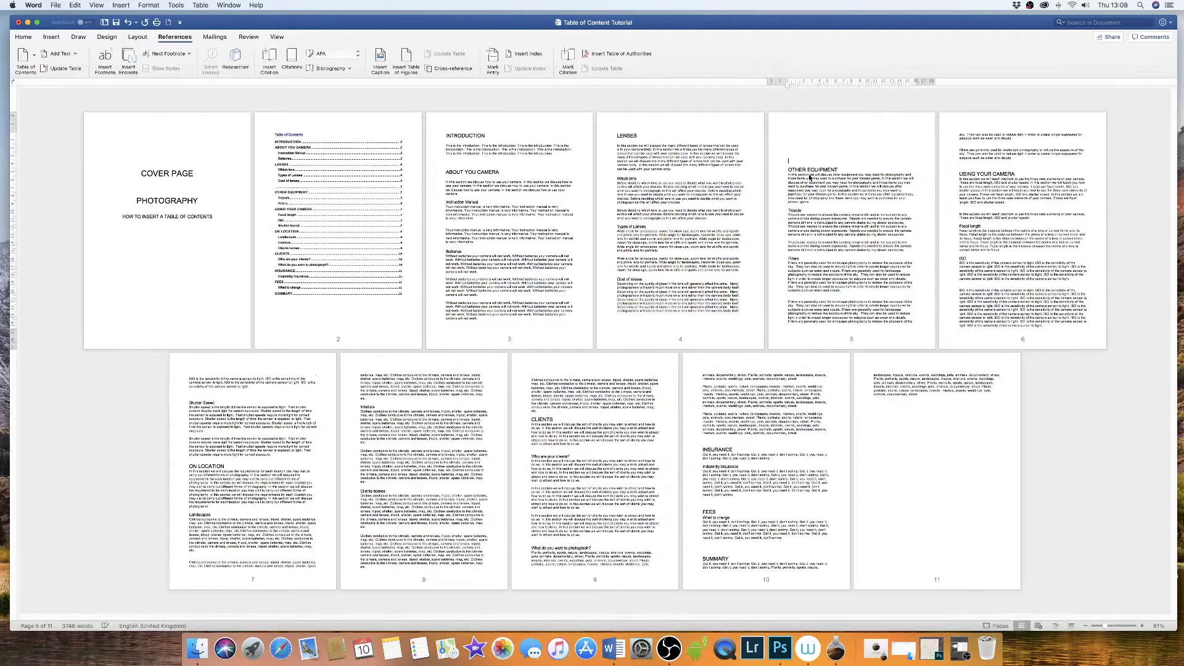
key("BackSpace")
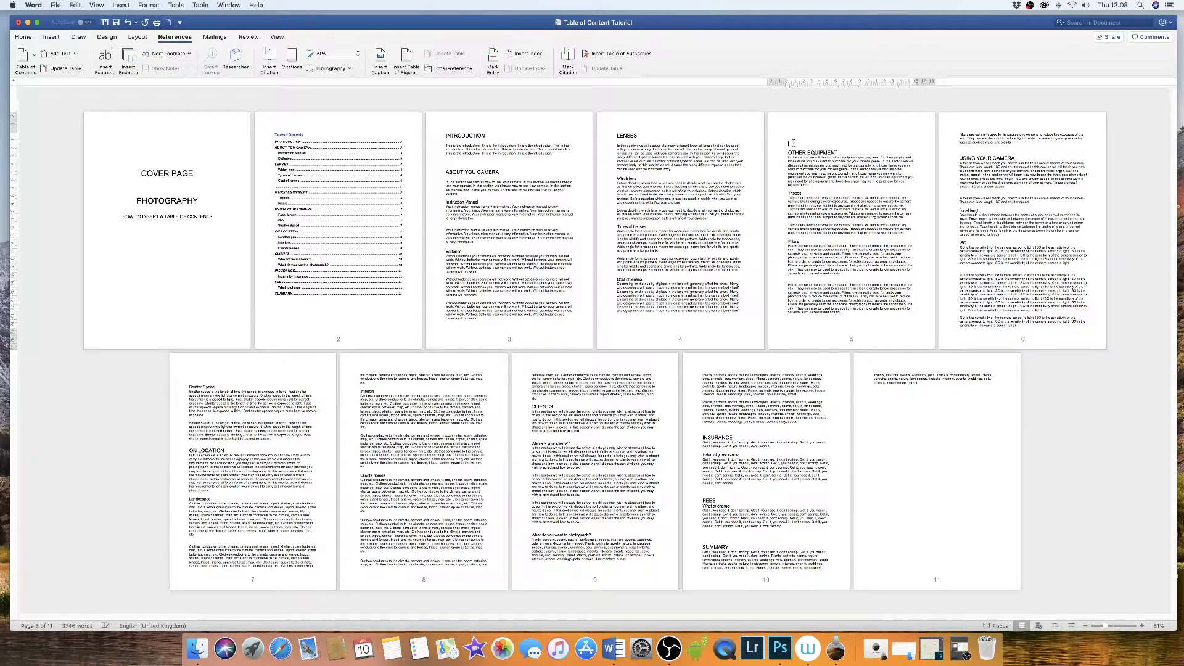
key("BackSpace")
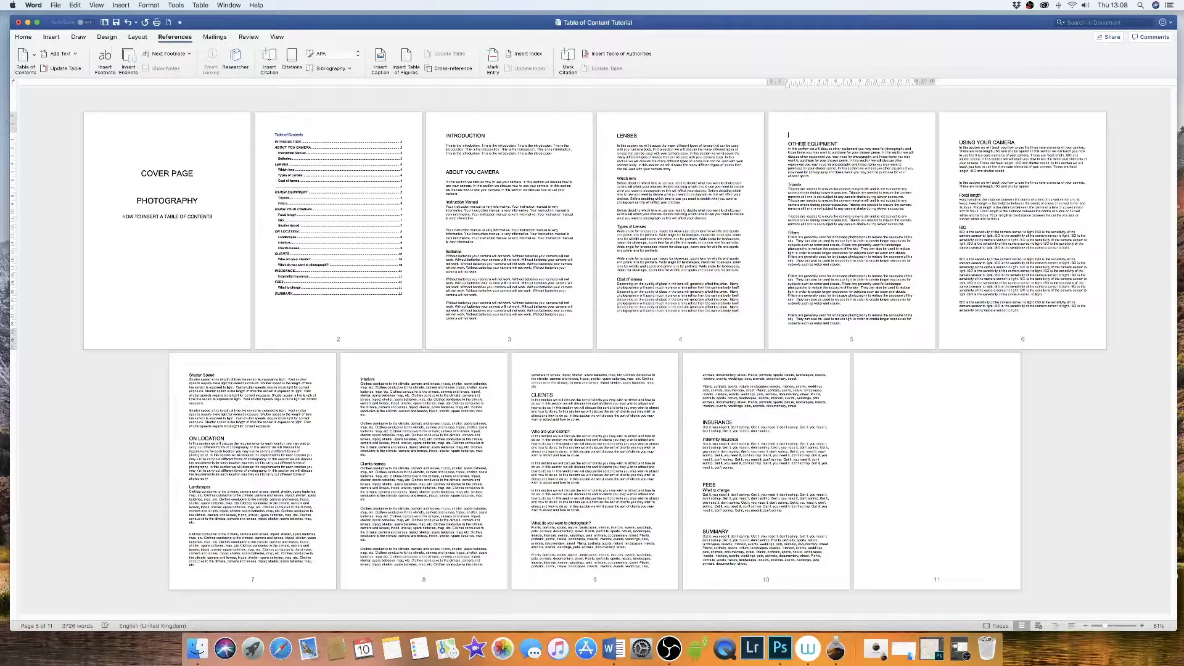
left_click(966, 135)
key("BackSpace")
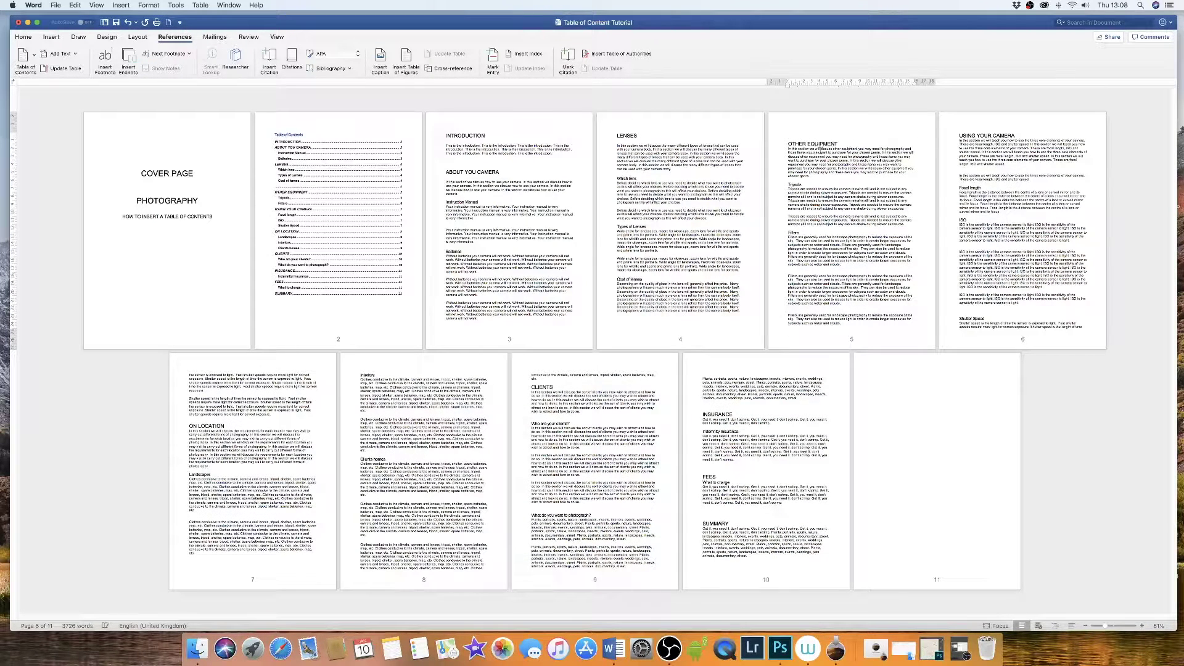
key("BackSpace")
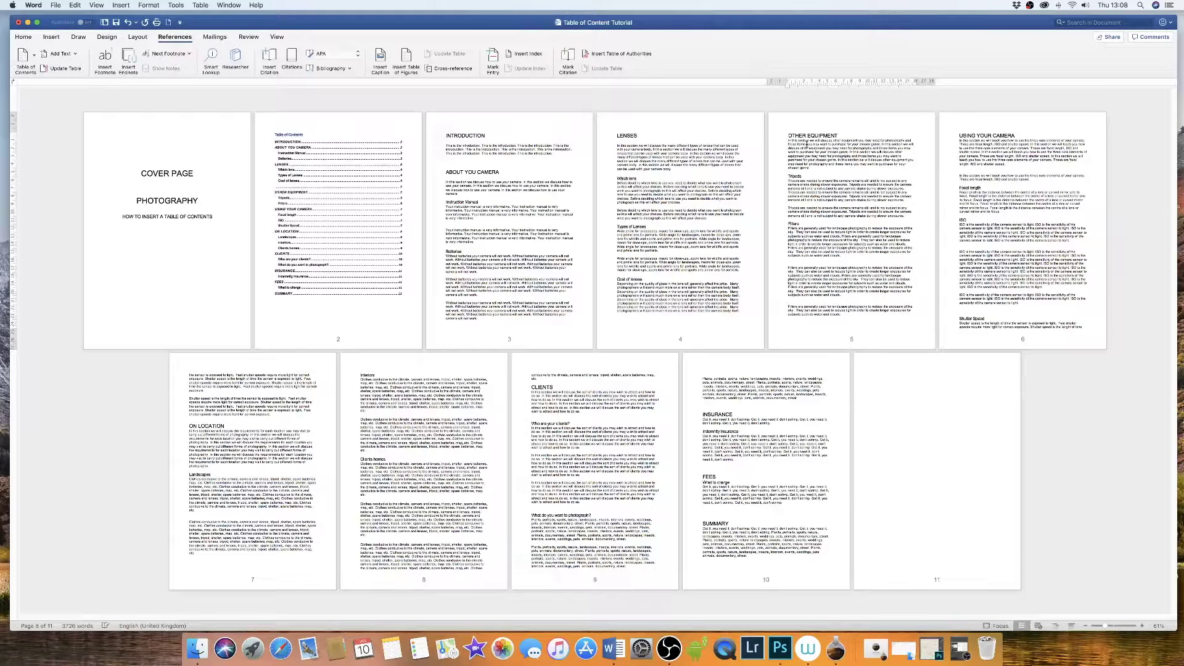
left_click(630, 158)
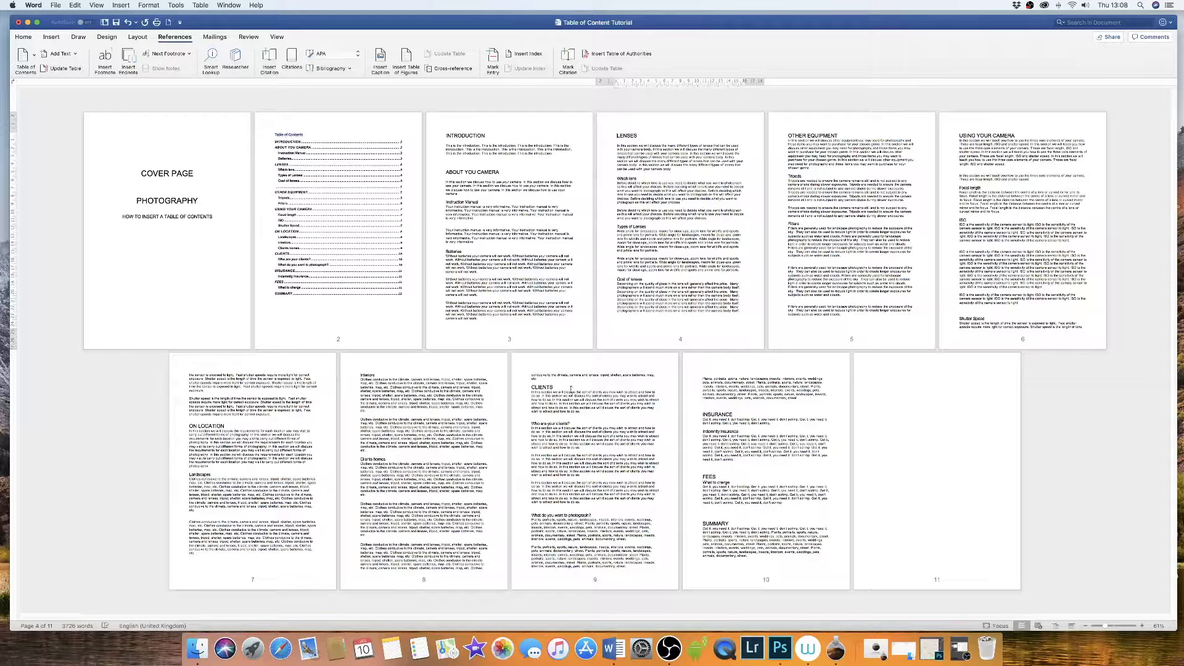
Step: Delete the blank lines above the two question subheadings, SUMMARY, FEES and INSURANCE
left_click(541, 418)
key("BackSpace")
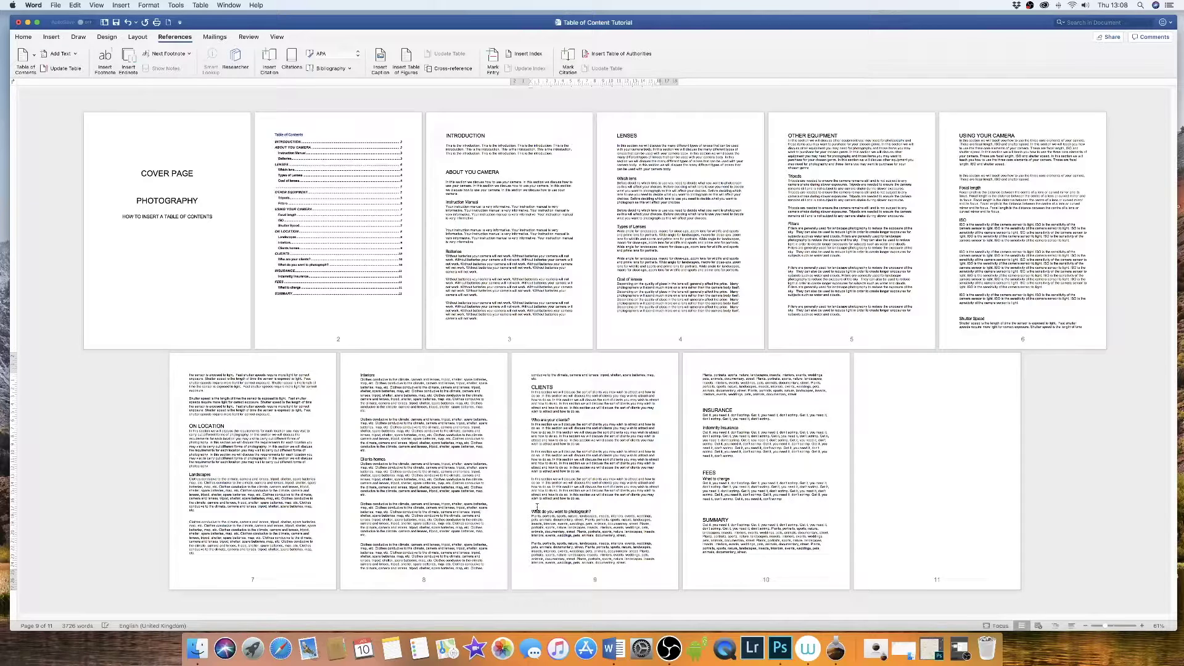
left_click(537, 502)
key("BackSpace")
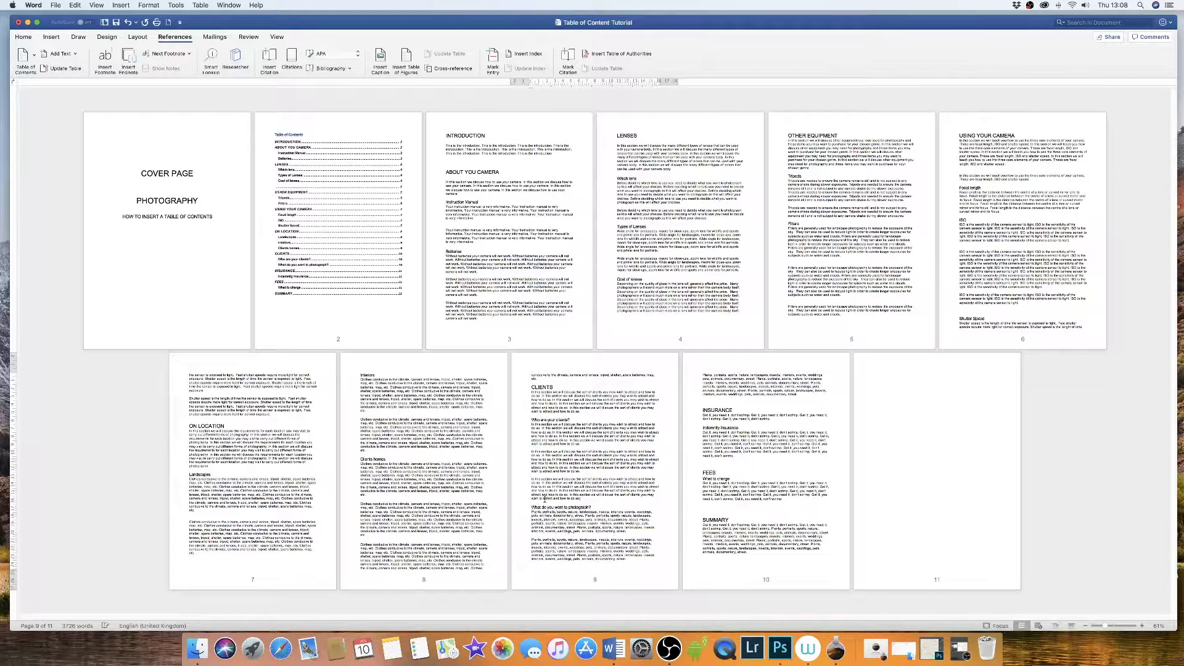
left_click(724, 512)
key("BackSpace")
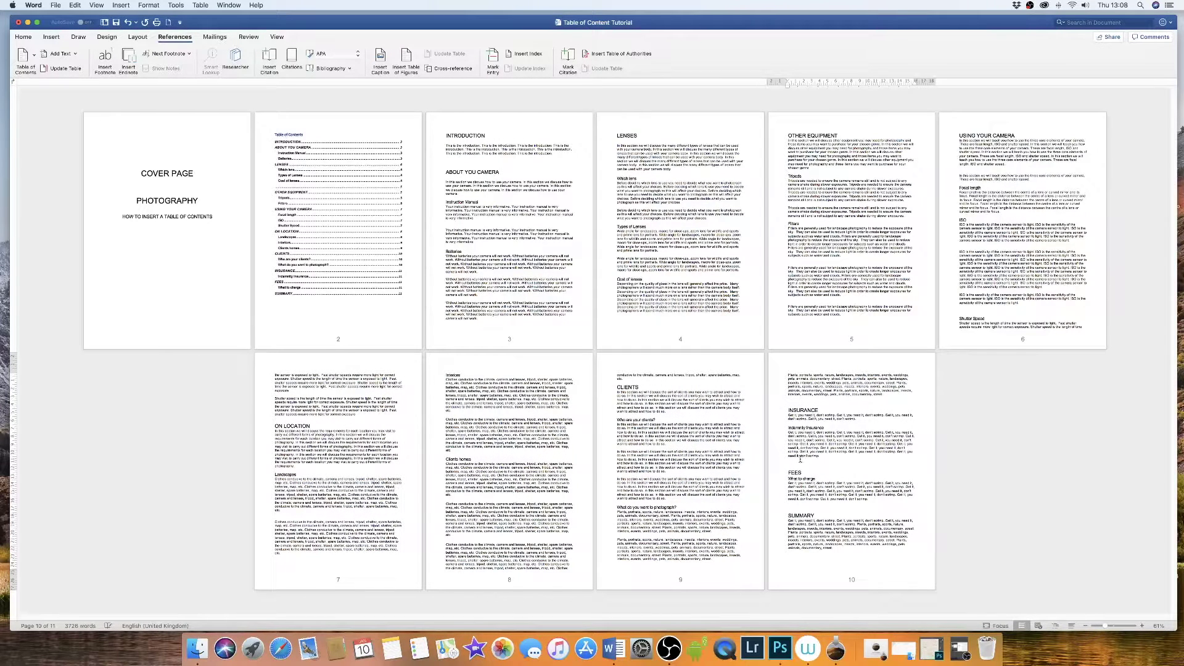
left_click(800, 461)
key("BackSpace")
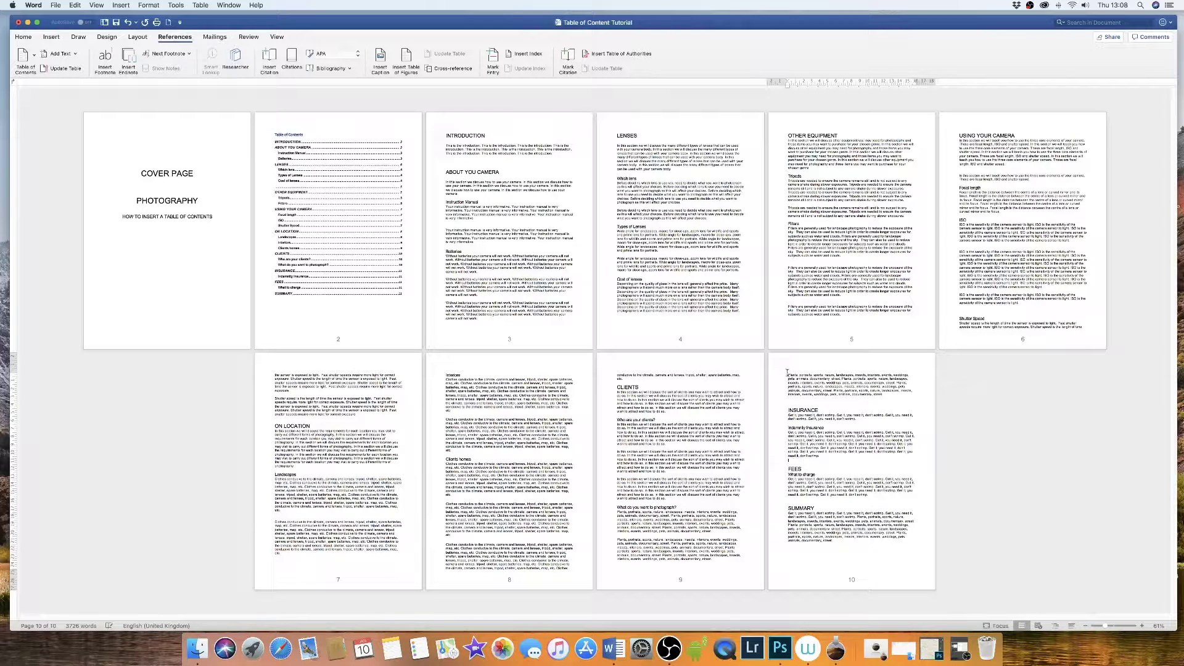
left_click(795, 404)
key("BackSpace")
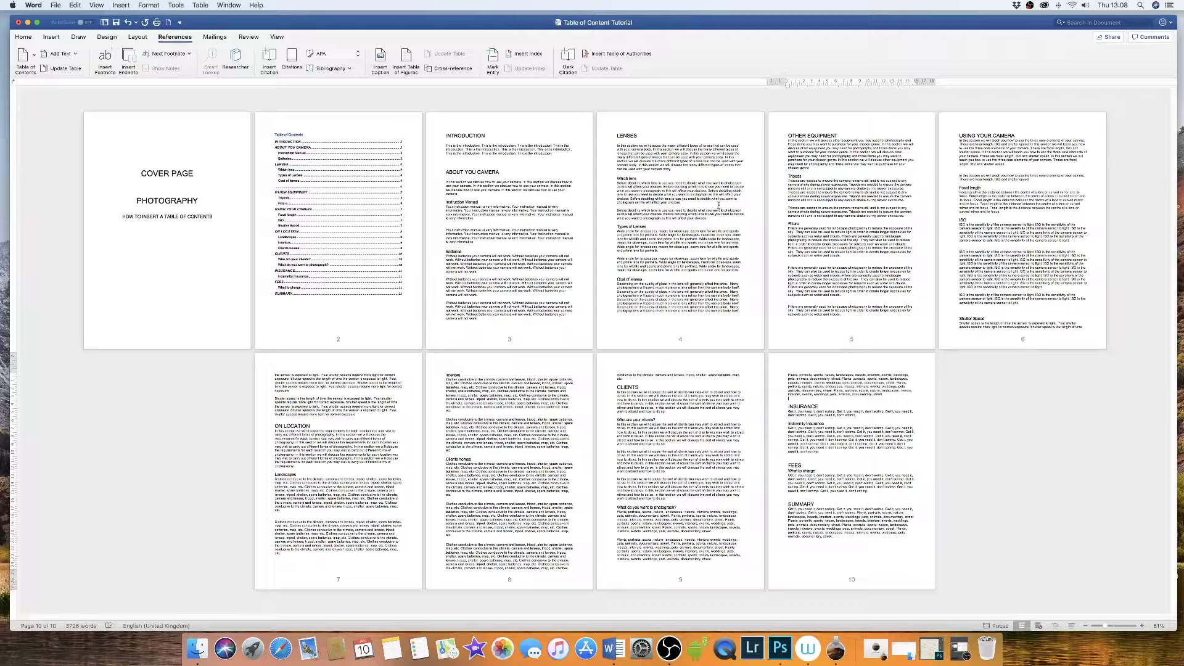
left_click(311, 177)
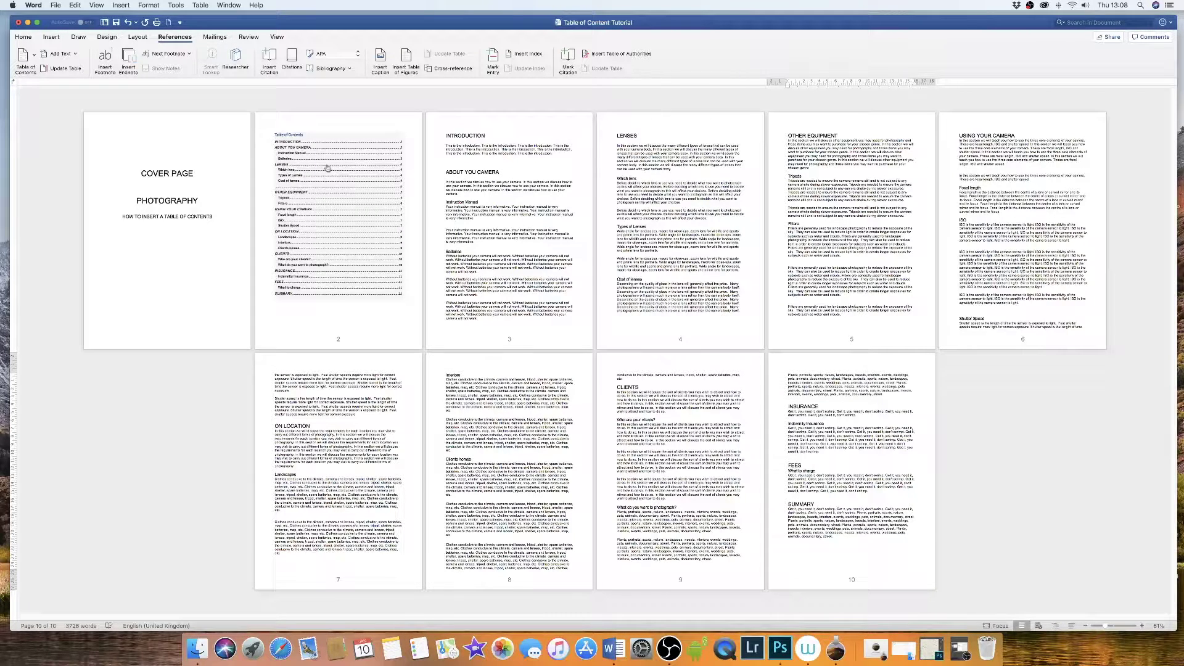
Step: Run Update Table on the page-2 table of contents, then deselect it
double_click(299, 133)
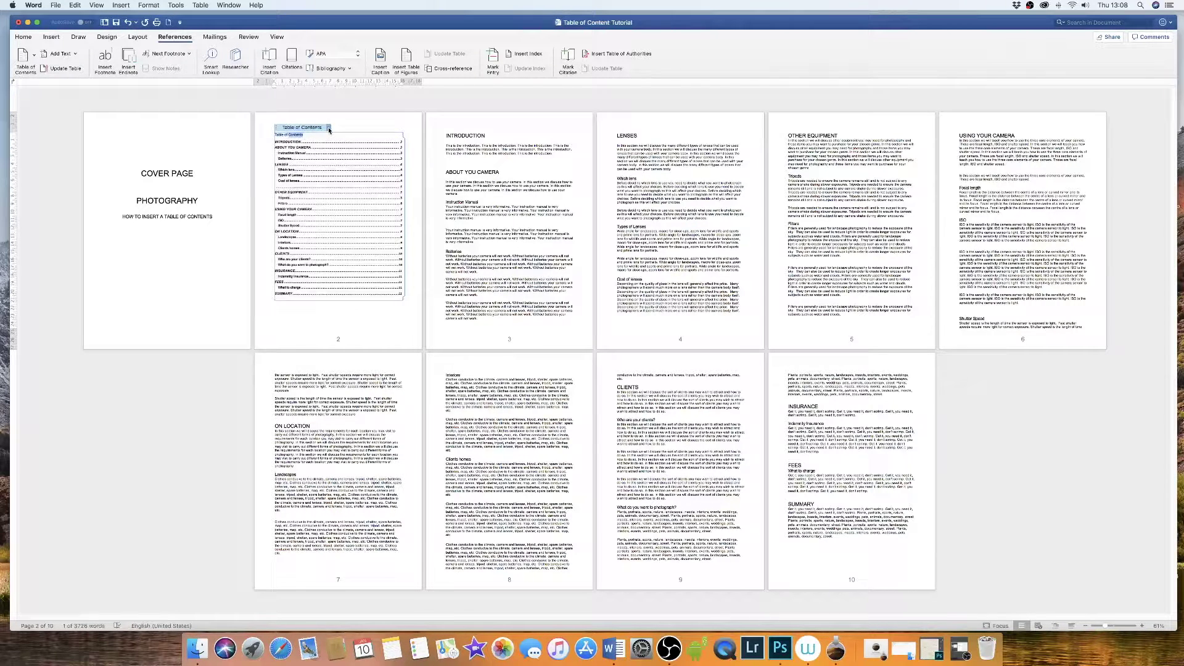
left_click(329, 128)
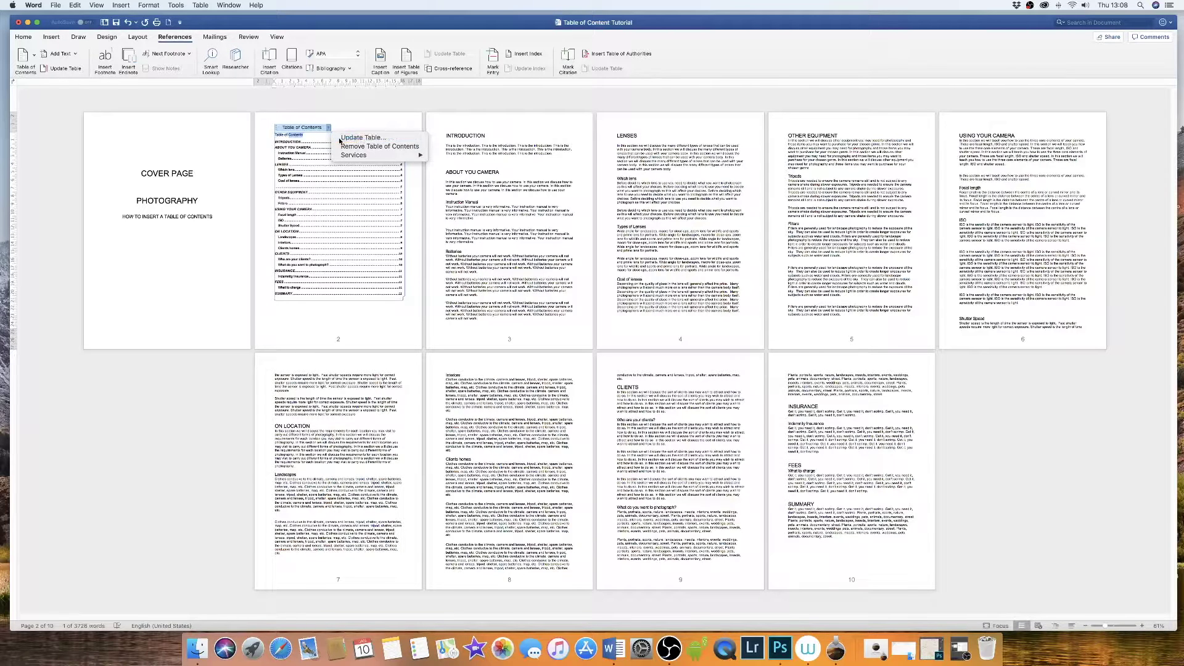
left_click(340, 138)
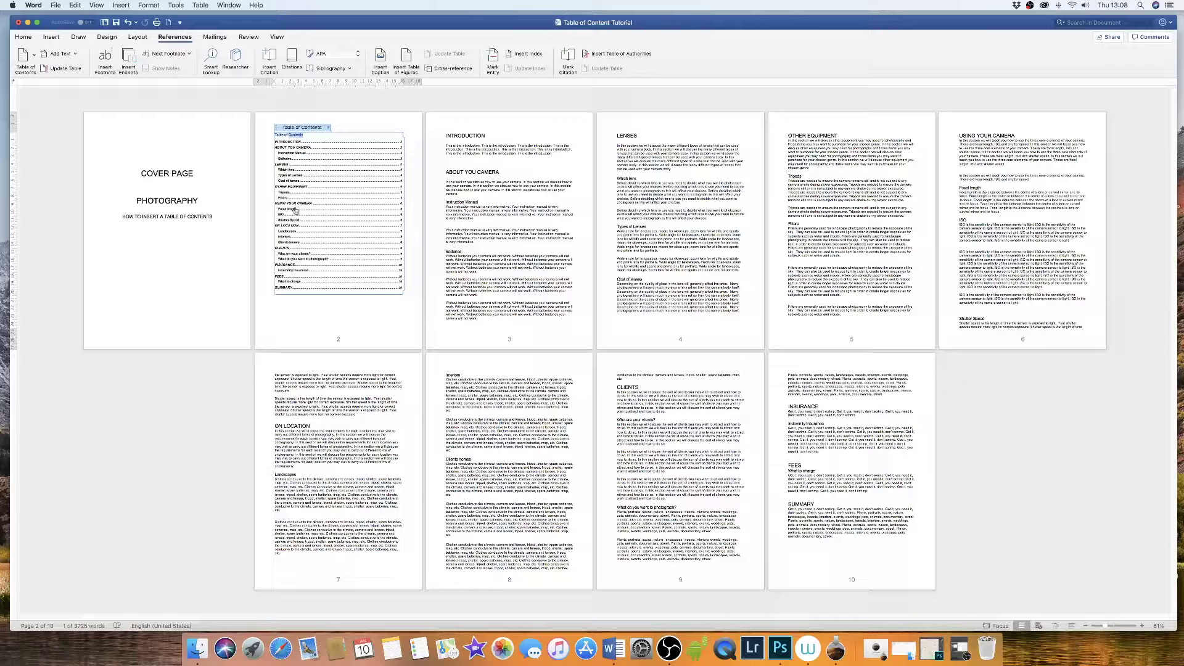
left_click(362, 312)
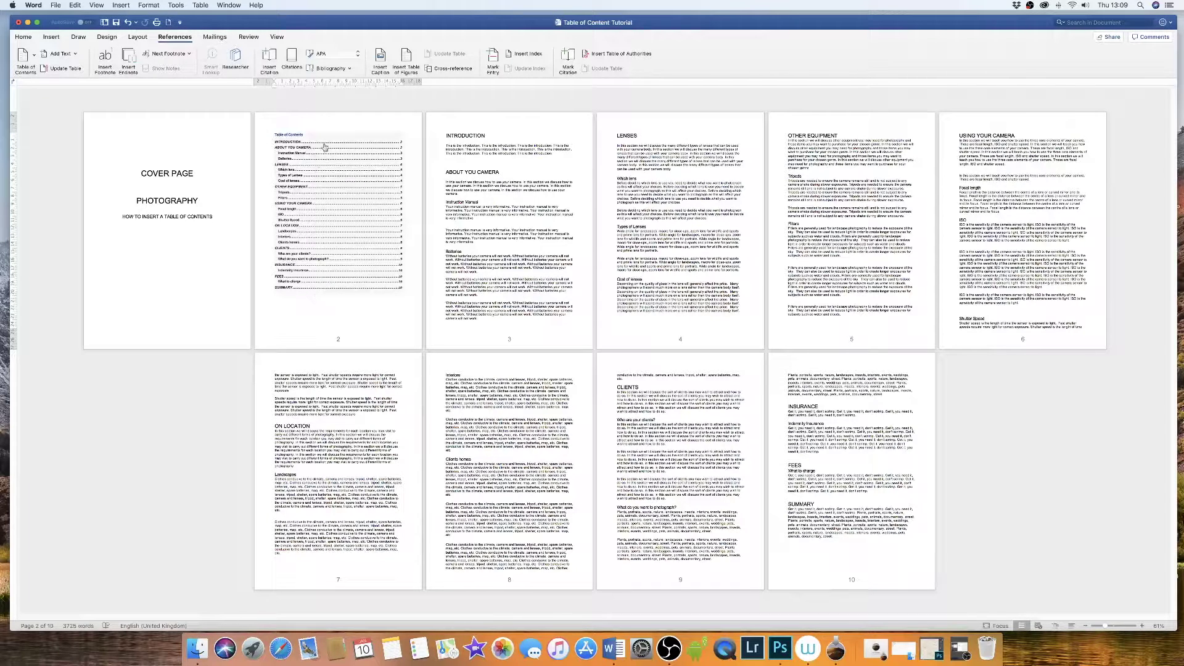
Step: Switch the page 2 table of contents from Classic to the Formal built-in style
left_click(302, 134)
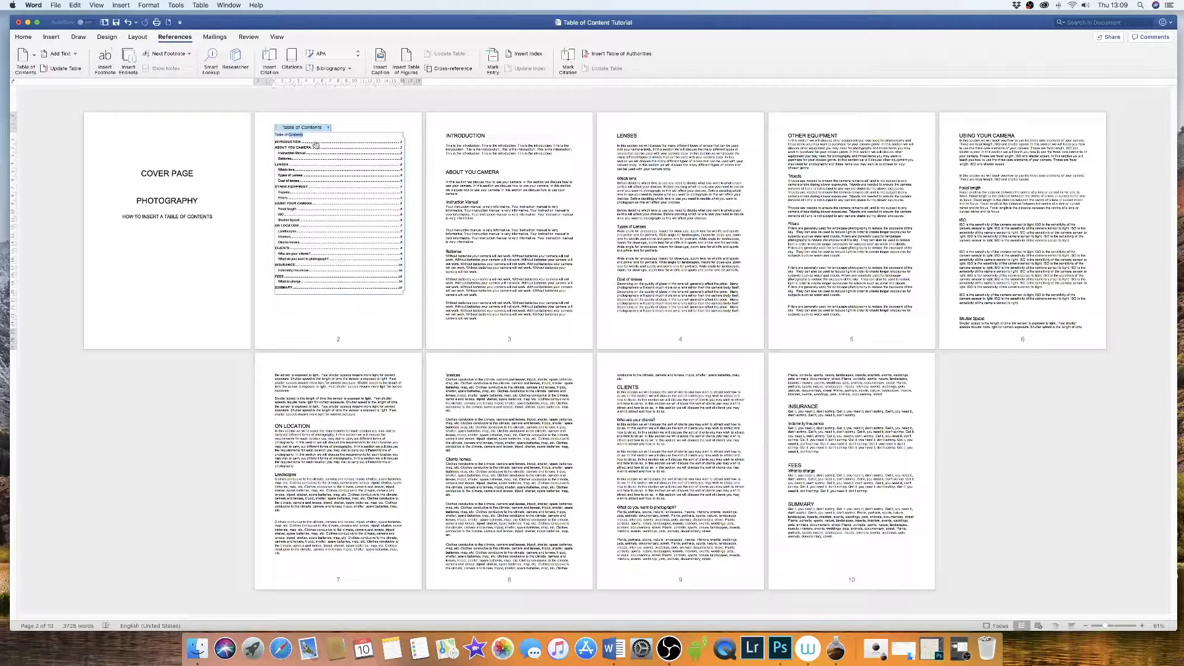
left_click(34, 59)
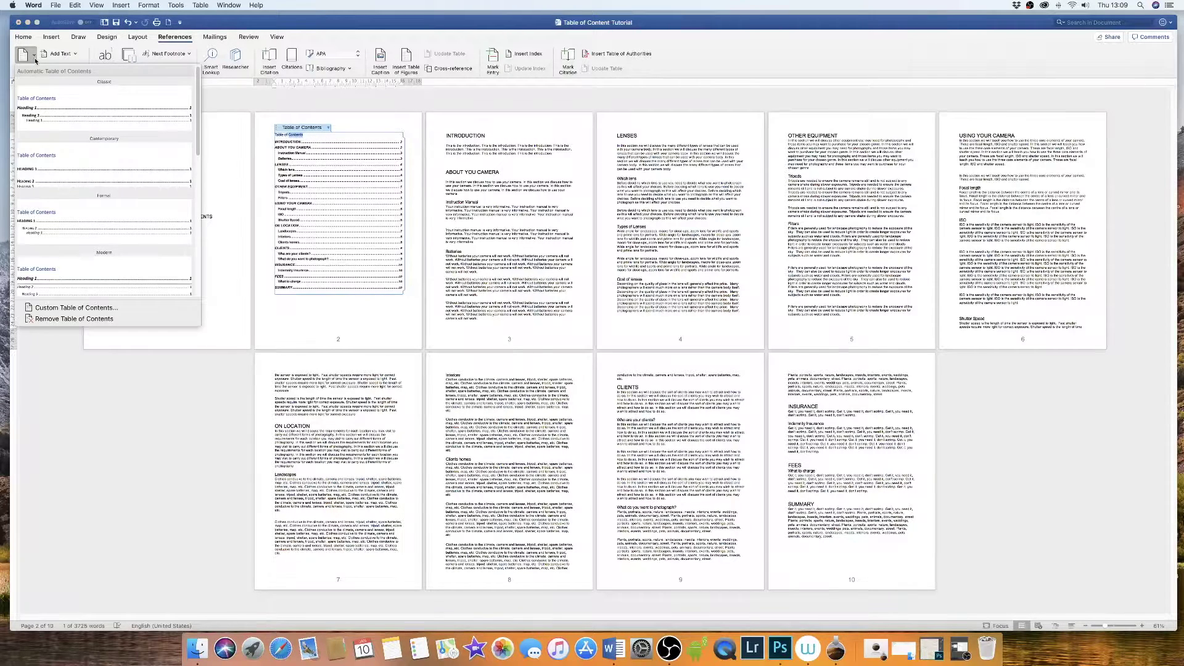
left_click(80, 226)
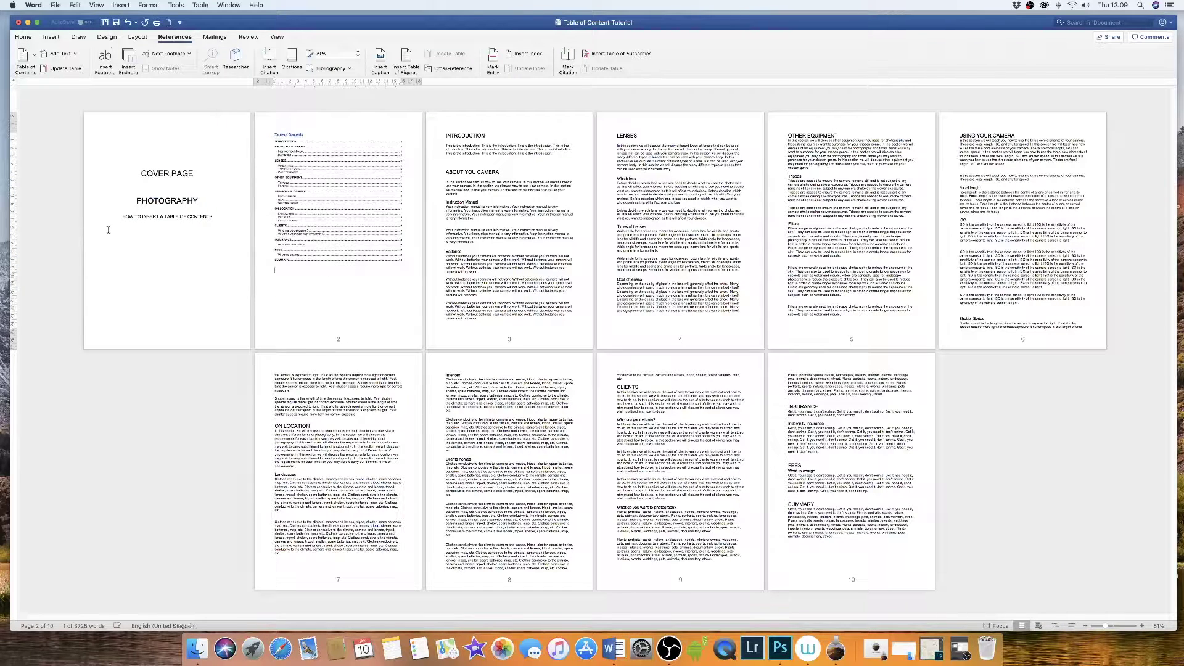